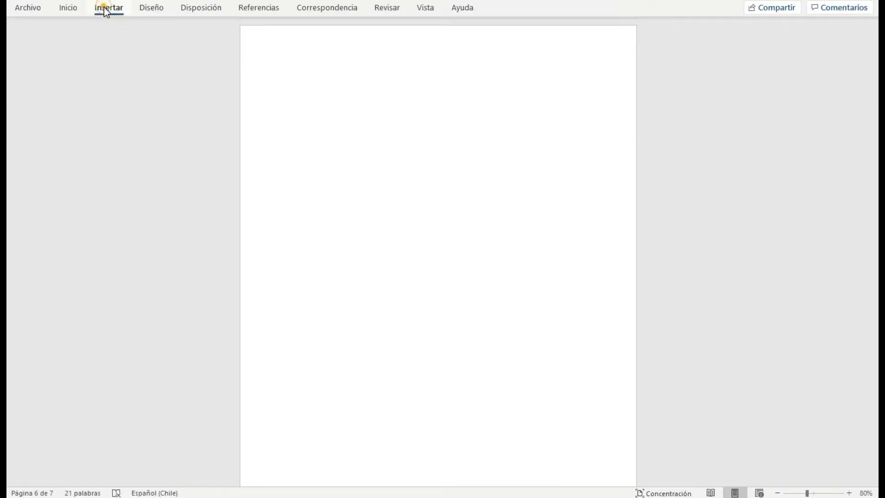
# Open Microsoft Word from the Start menu search results.
pyautogui.click(105, 10)
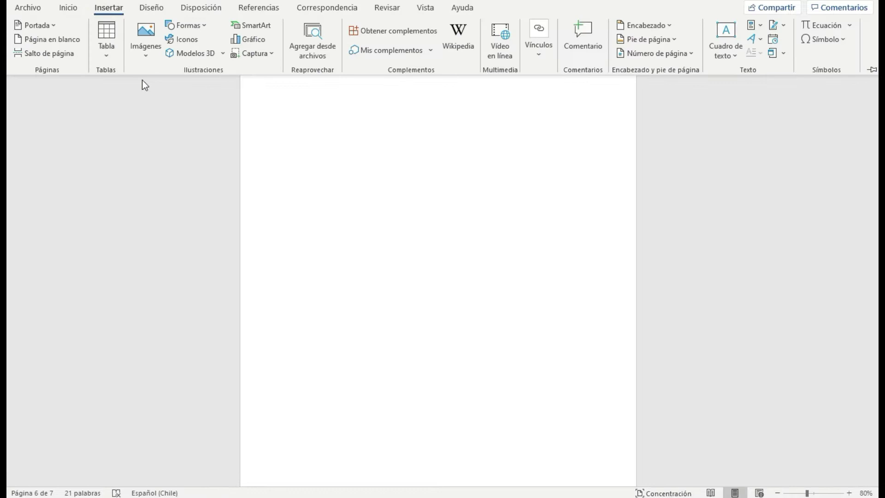
# Draw a plain rectangle covering the top half of the page.
pyautogui.click(203, 26)
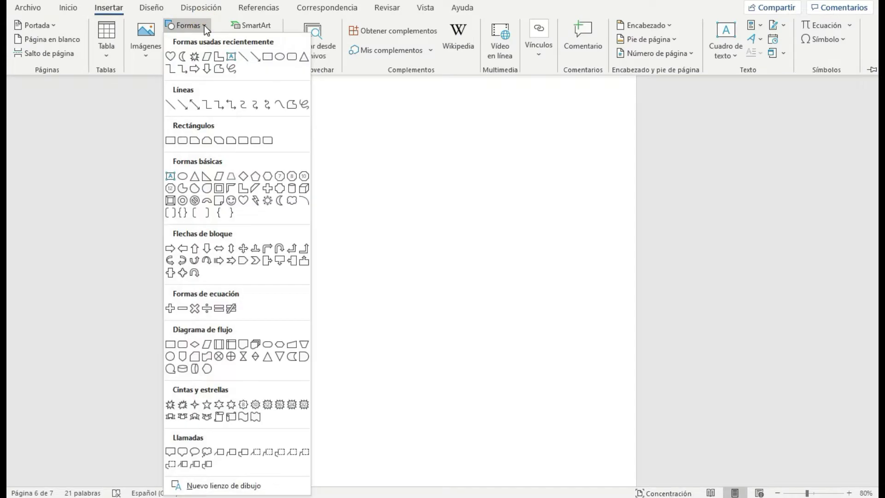
pyautogui.click(170, 141)
pyautogui.moveTo(240, 25)
pyautogui.mouseDown()
pyautogui.moveTo(551, 312)
pyautogui.moveTo(636, 309)
pyautogui.mouseUp()
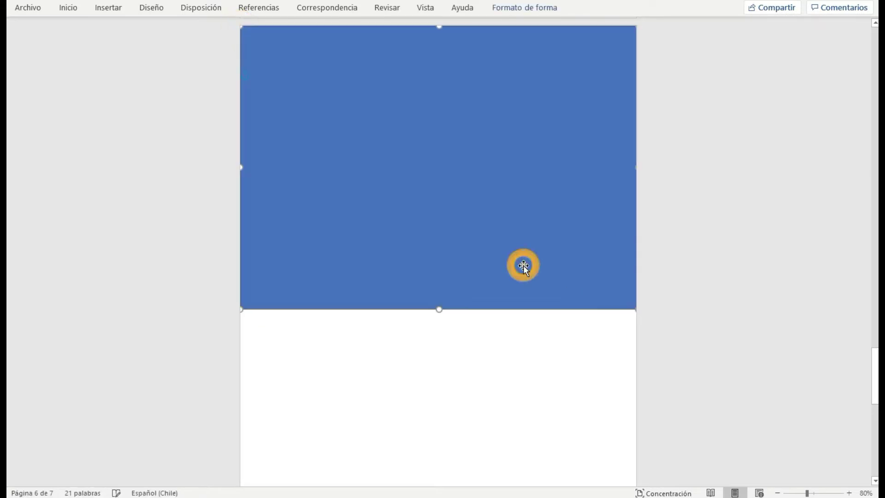
pyautogui.scroll(-2, 354, 236)
pyautogui.scroll(2, 372, 156)
# Draw a second rectangle over the bottom half and nudge the upper rectangle into line.
pyautogui.click(109, 7)
pyautogui.click(185, 25)
pyautogui.click(269, 61)
pyautogui.moveTo(241, 288)
pyautogui.mouseDown()
pyautogui.moveTo(622, 478)
pyautogui.moveTo(635, 466)
pyautogui.mouseUp()
pyautogui.scroll(2, 379, 323)
pyautogui.click(454, 287)
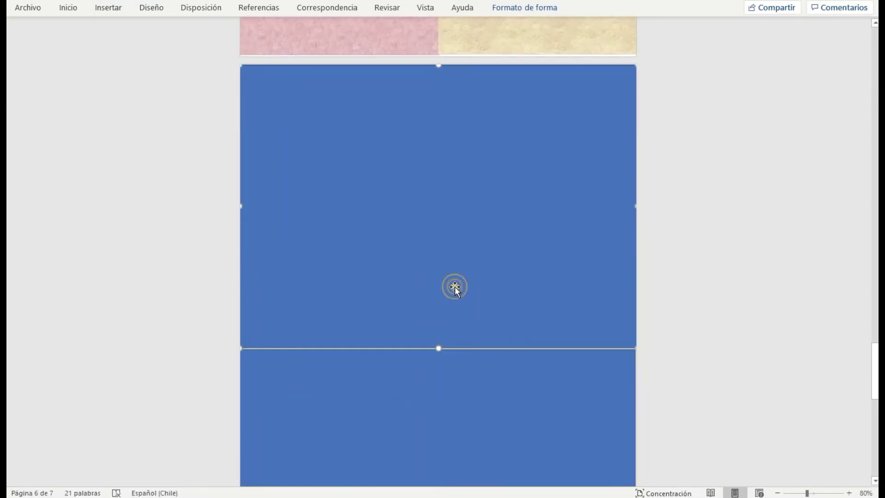
pyautogui.scroll(-2, 440, 346)
pyautogui.keyDown('ctrl'); pyautogui.scroll(-1, 457, 317); pyautogui.keyUp('ctrl')
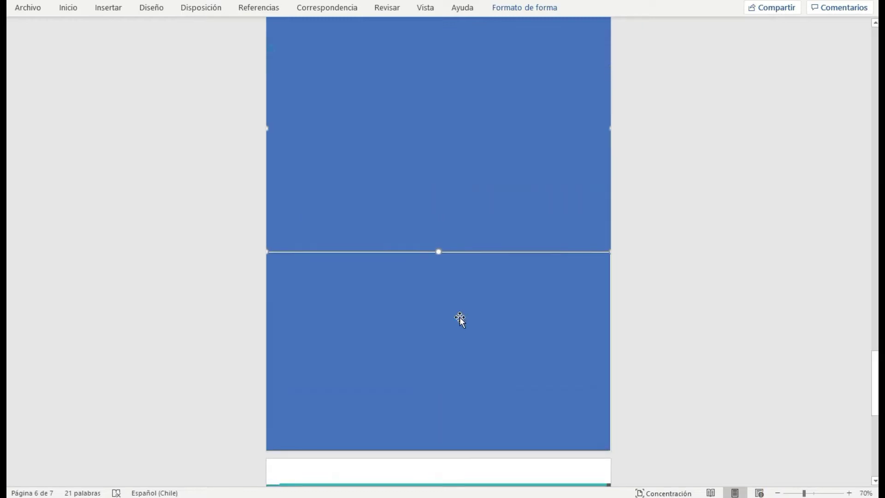
pyautogui.scroll(2, 442, 295)
pyautogui.moveTo(438, 290); pyautogui.dragTo(438, 282)
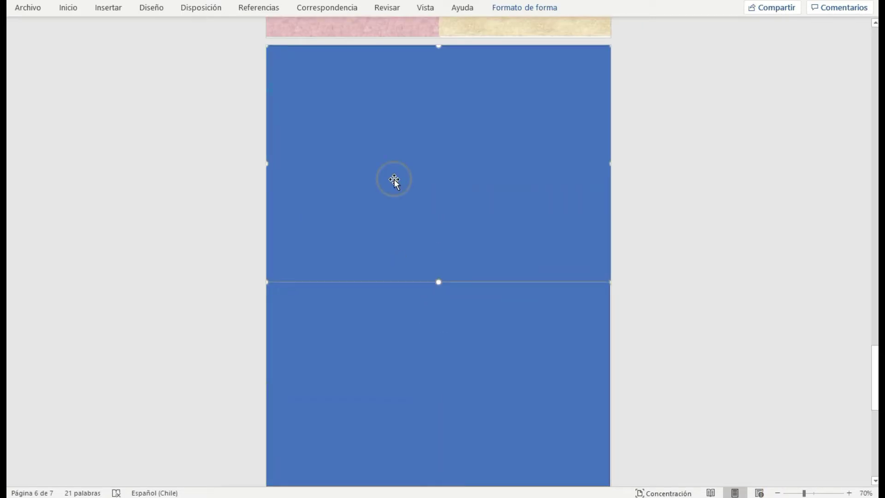
# Fill the top rectangle with the plum flower picture from a file.
pyautogui.rightClick(394, 179)
pyautogui.click(447, 148)
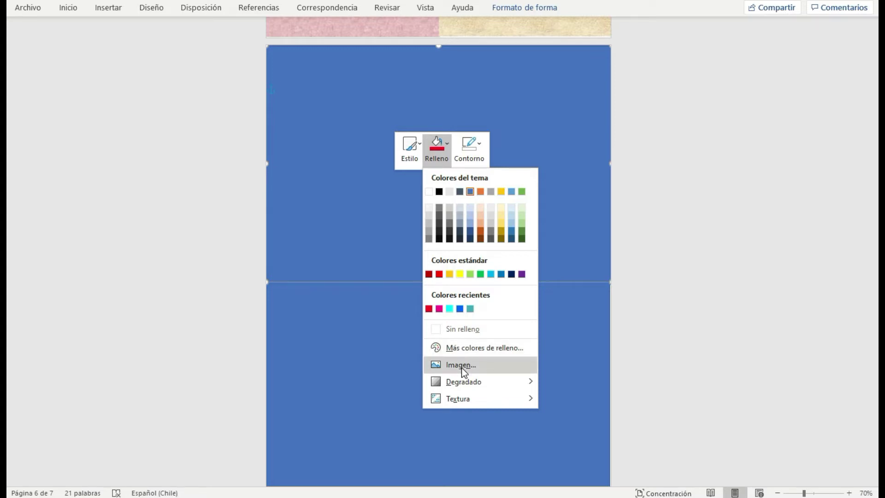
pyautogui.click(460, 366)
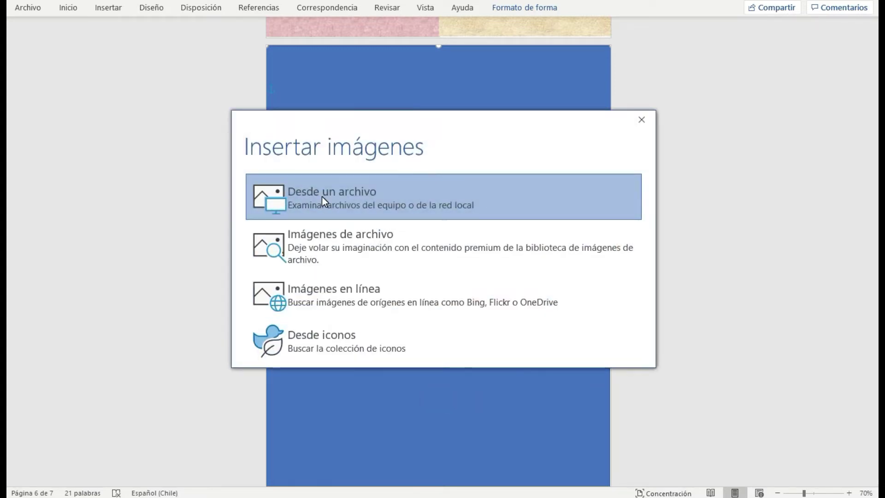
pyautogui.click(322, 197)
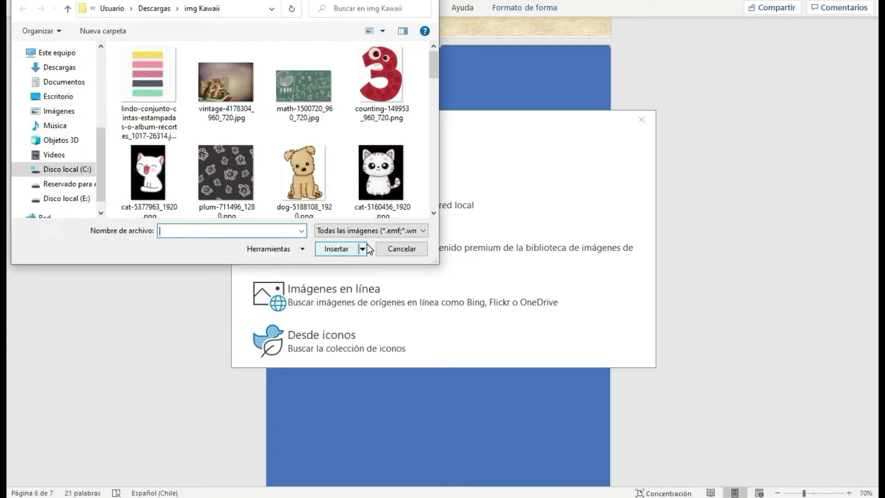
pyautogui.click(227, 184)
pyautogui.click(344, 249)
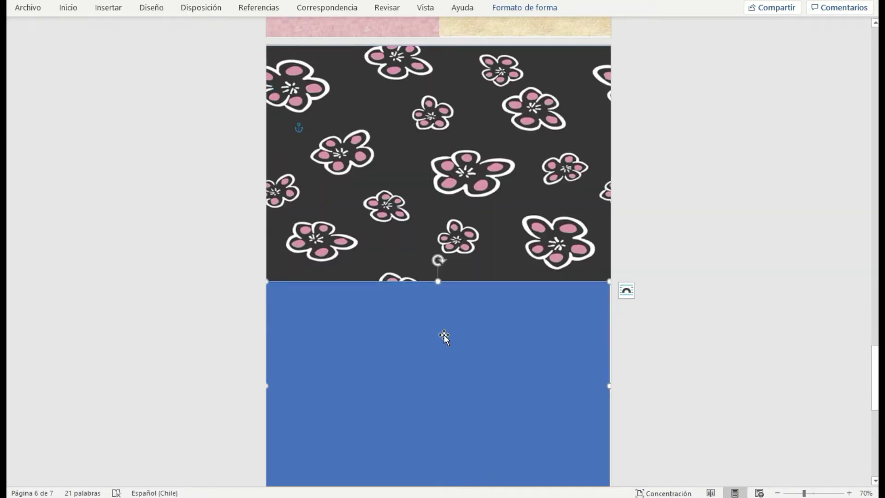
pyautogui.rightClick(443, 334)
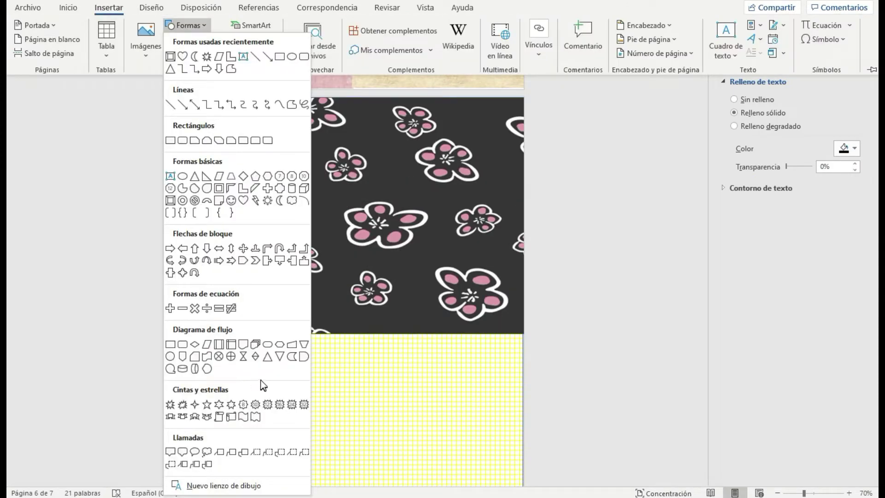
# Draw a rounded rectangle across the seam of the two halves, shifted slightly left.
pyautogui.click(183, 344)
pyautogui.moveTo(231, 263); pyautogui.dragTo(508, 406)
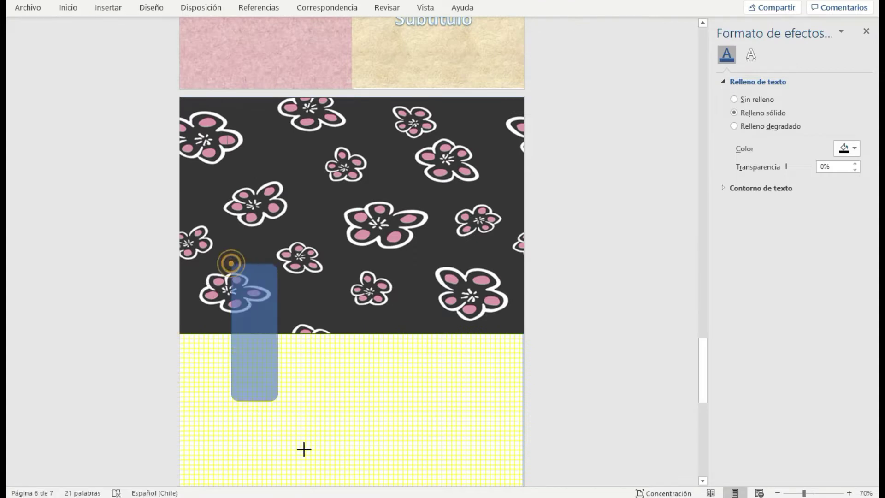
pyautogui.moveTo(420, 385); pyautogui.dragTo(399, 387)
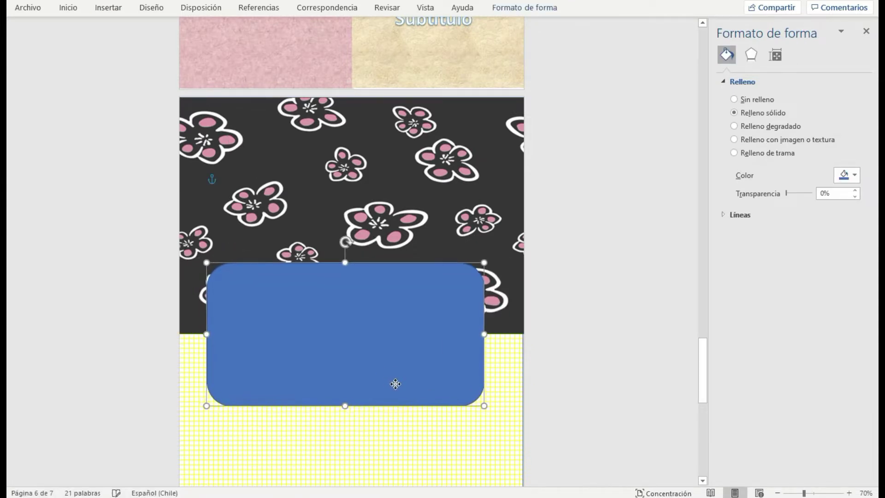
pyautogui.scroll(-2, 217, 192)
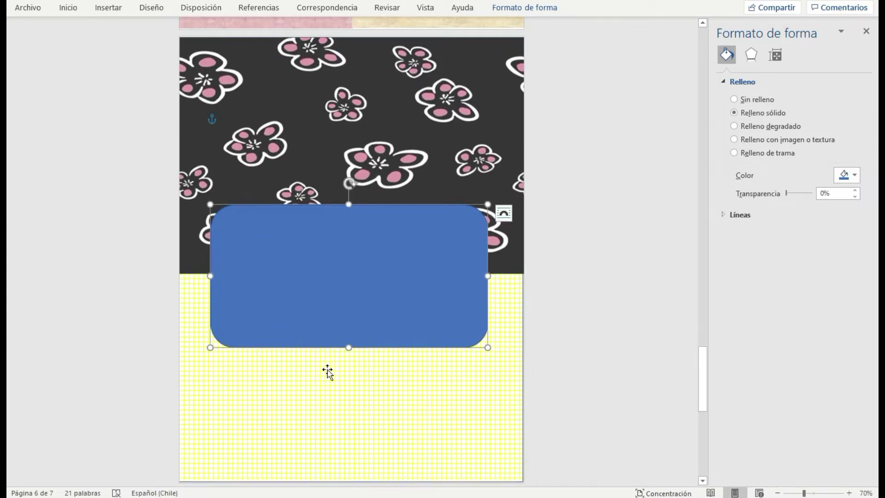
# Fill the bottom rectangle with dark grey.
pyautogui.click(328, 369)
pyautogui.click(495, 405)
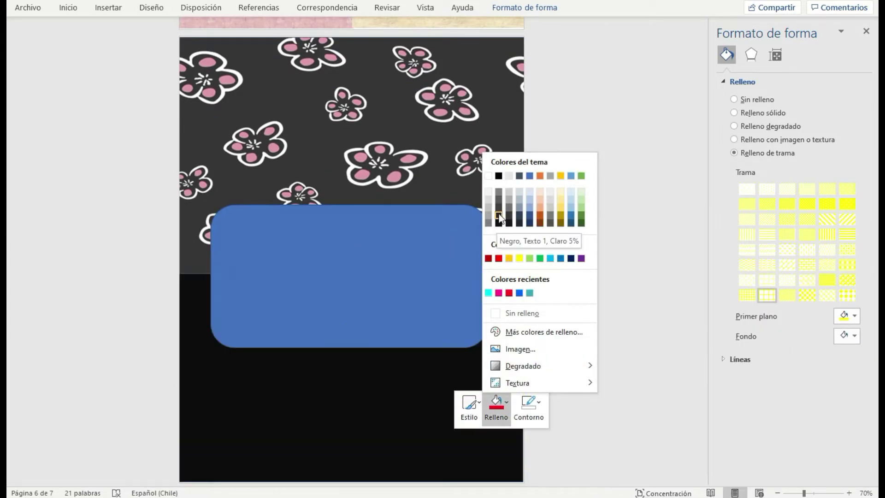
pyautogui.click(509, 217)
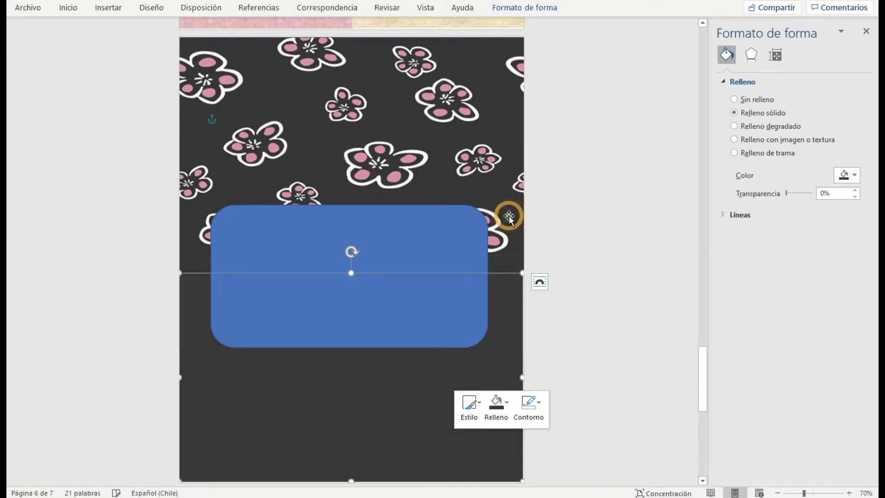
# Give the rounded rectangle a dotted pattern fill in pale yellow.
pyautogui.click(455, 341)
pyautogui.click(734, 153)
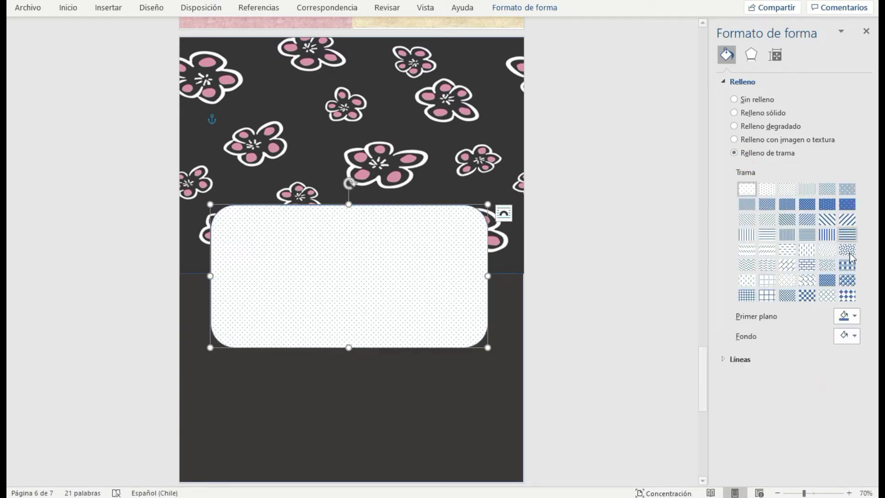
pyautogui.click(857, 320)
pyautogui.click(810, 427)
pyautogui.click(816, 281)
# Fill the bottom rectangle with solid yellow, adjusting the shade.
pyautogui.click(461, 405)
pyautogui.click(854, 175)
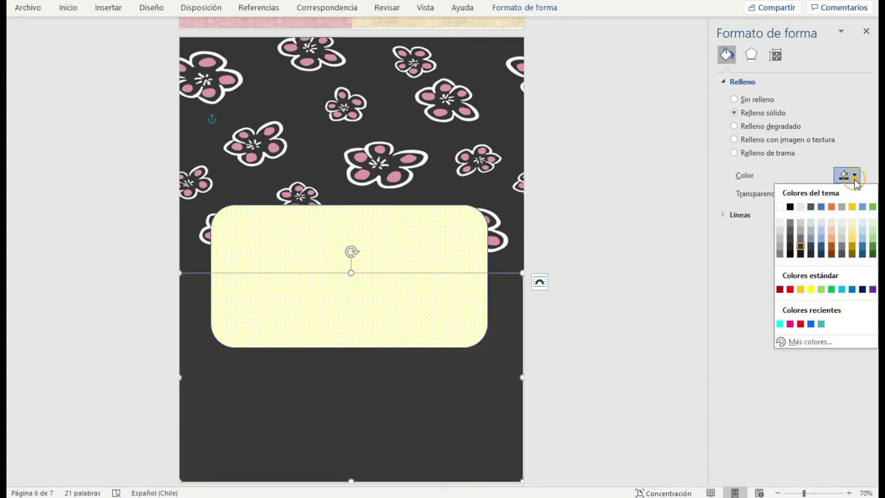
pyautogui.click(802, 289)
pyautogui.click(846, 182)
pyautogui.click(805, 296)
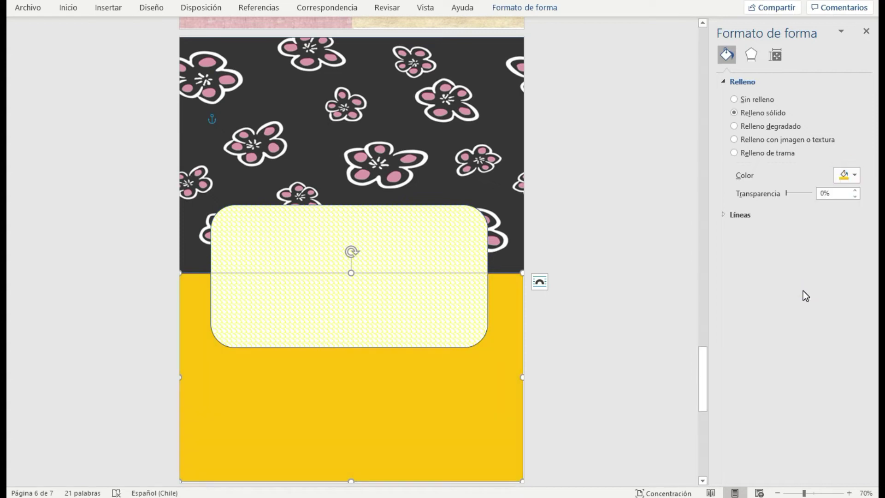
# Set a text insertion point on the page and bring up the WordArt styles.
pyautogui.click(309, 118)
pyautogui.click(108, 7)
pyautogui.click(755, 39)
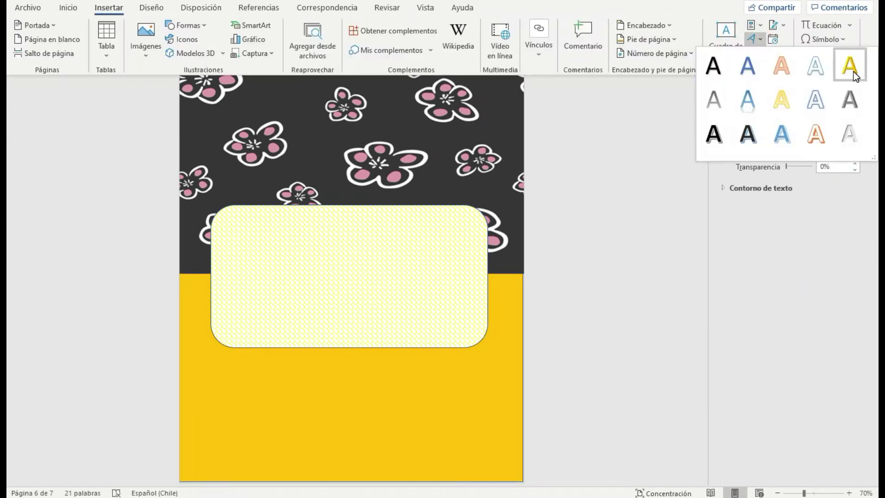
# Add a yellow gradient WordArt reading 'Flower', enlarge it and centre it in the rounded box.
pyautogui.click(781, 99)
pyautogui.write('Flower')
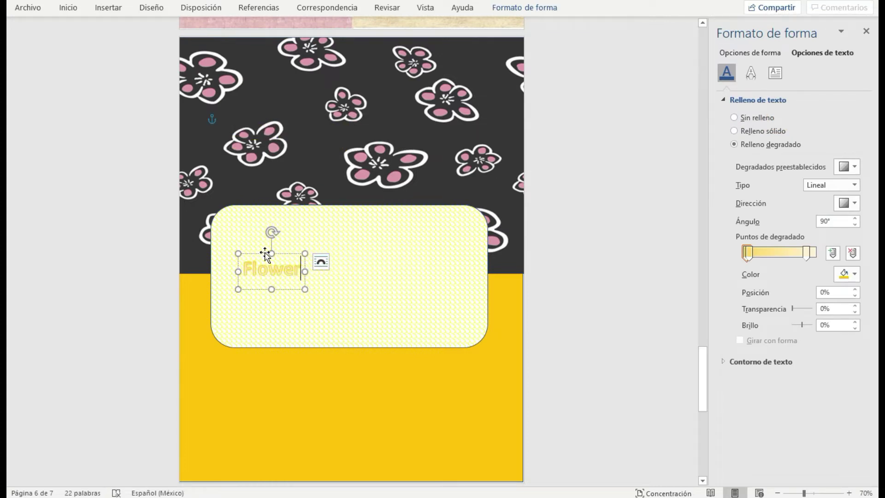
pyautogui.click(69, 7)
pyautogui.click(208, 32)
pyautogui.moveTo(350, 249); pyautogui.dragTo(335, 249)
# Colour the Flower text solid pink and set its font to Doodle Gum.
pyautogui.click(74, 8)
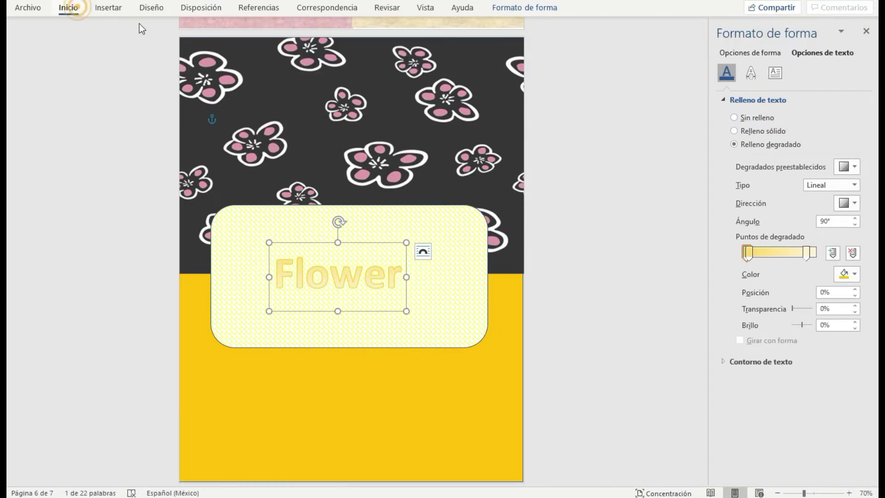
pyautogui.click(524, 7)
pyautogui.click(379, 29)
pyautogui.click(68, 8)
pyautogui.click(171, 31)
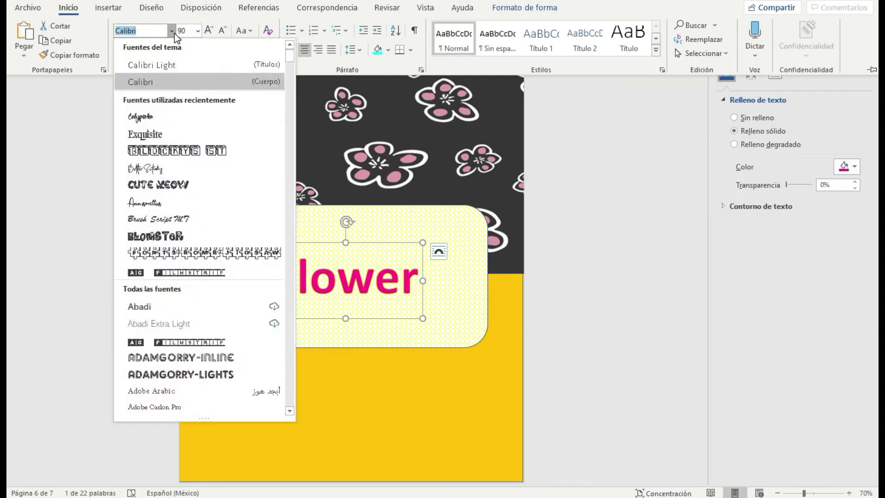
pyautogui.scroll(-10, 170, 321)
pyautogui.scroll(-10, 171, 322)
pyautogui.click(214, 109)
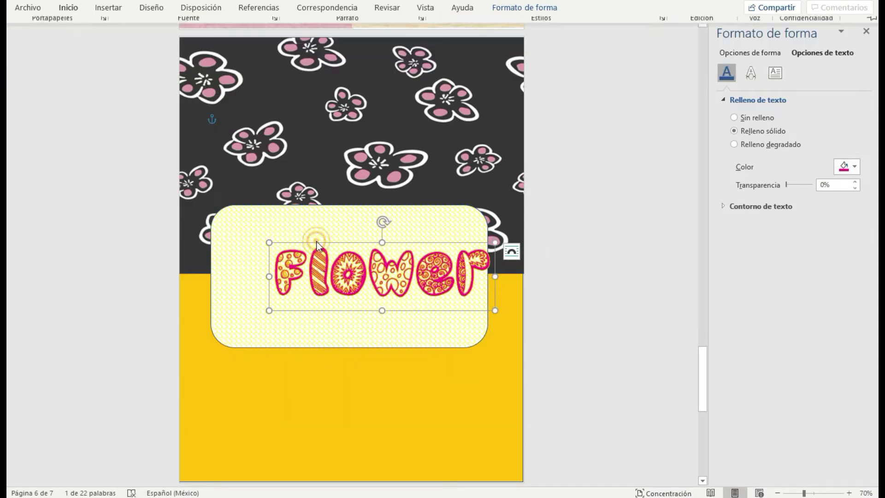
# Recolour the bottom rectangle bright green using the full colour palette.
pyautogui.click(466, 397)
pyautogui.click(854, 175)
pyautogui.click(827, 289)
pyautogui.click(854, 175)
pyautogui.click(787, 322)
pyautogui.click(854, 175)
pyautogui.click(790, 339)
pyautogui.doubleClick(381, 200)
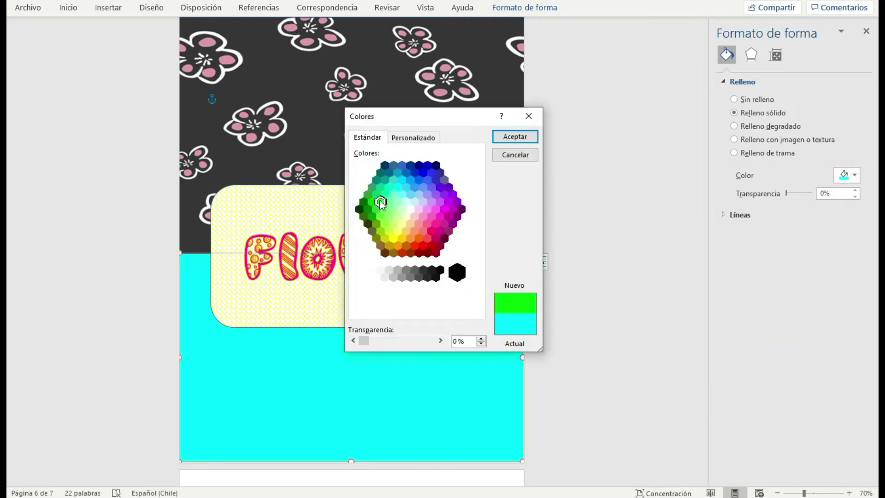
pyautogui.click(466, 215)
# Make the panel's pattern foreground green and give the Flower letters green outlines.
pyautogui.click(854, 317)
pyautogui.click(780, 467)
pyautogui.doubleClick(351, 258)
pyautogui.click(525, 7)
pyautogui.click(383, 42)
pyautogui.click(384, 43)
pyautogui.click(383, 42)
pyautogui.click(431, 172)
pyautogui.click(386, 53)
pyautogui.moveTo(419, 135)
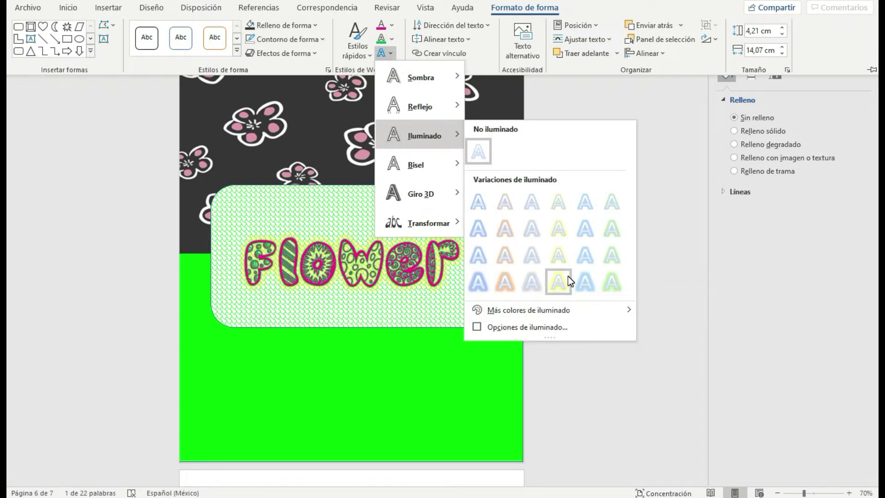
# Give Flower a green glow and insert the flowers-5958381 sprig picture.
pyautogui.click(612, 280)
pyautogui.click(309, 97)
pyautogui.click(144, 49)
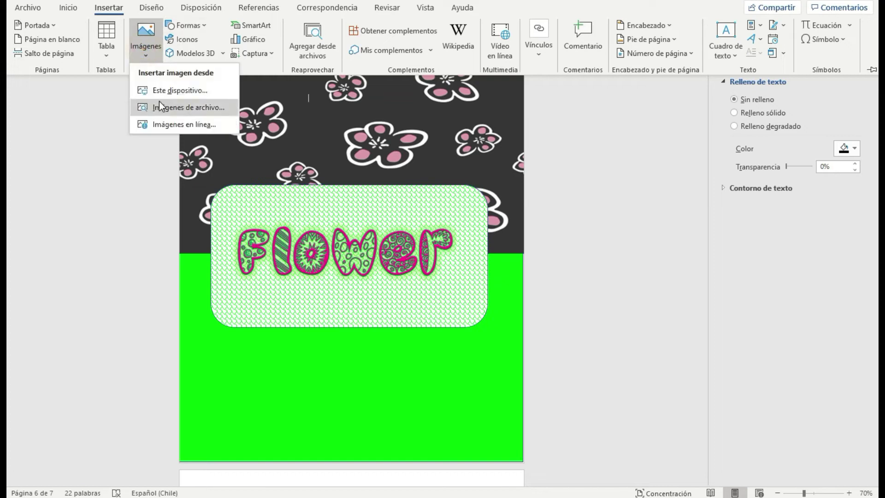
pyautogui.click(168, 90)
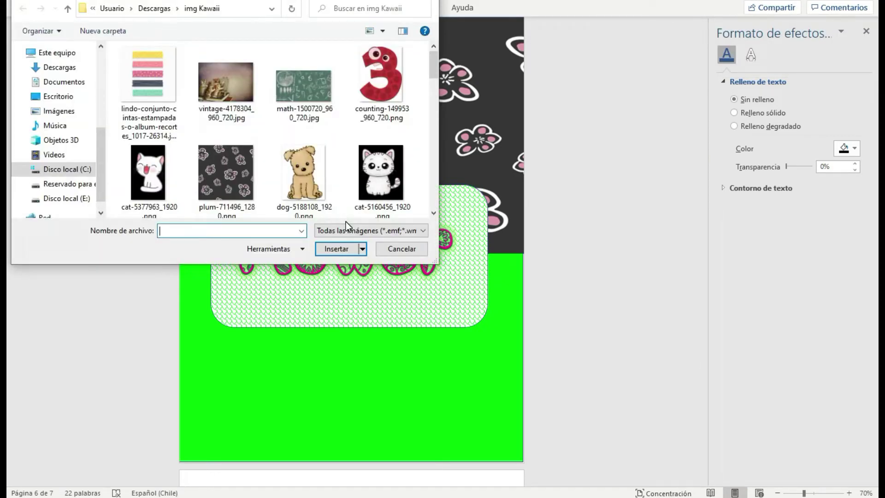
pyautogui.scroll(-3, 319, 183)
pyautogui.scroll(-4, 322, 184)
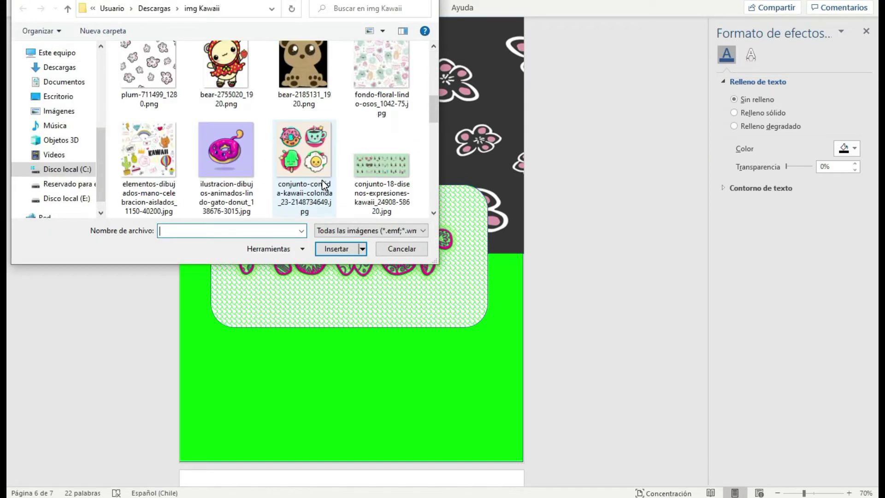
pyautogui.scroll(-3, 330, 181)
pyautogui.scroll(-3, 333, 177)
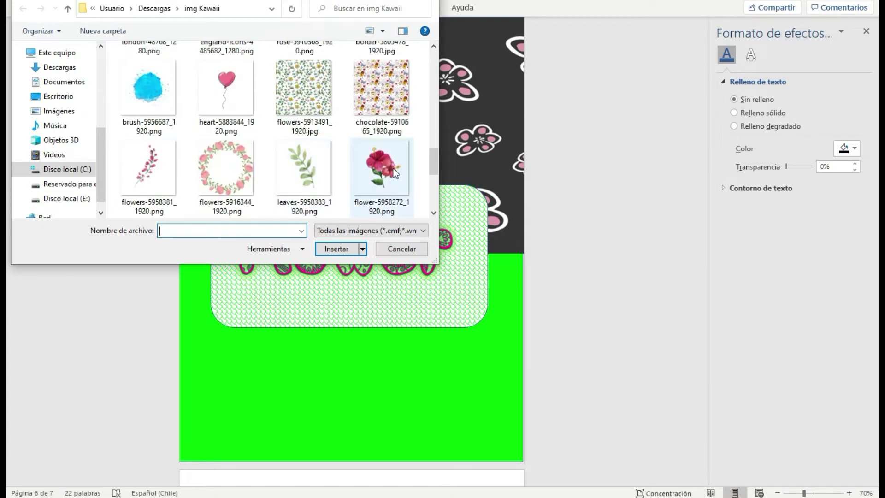
pyautogui.click(388, 167)
pyautogui.click(148, 159)
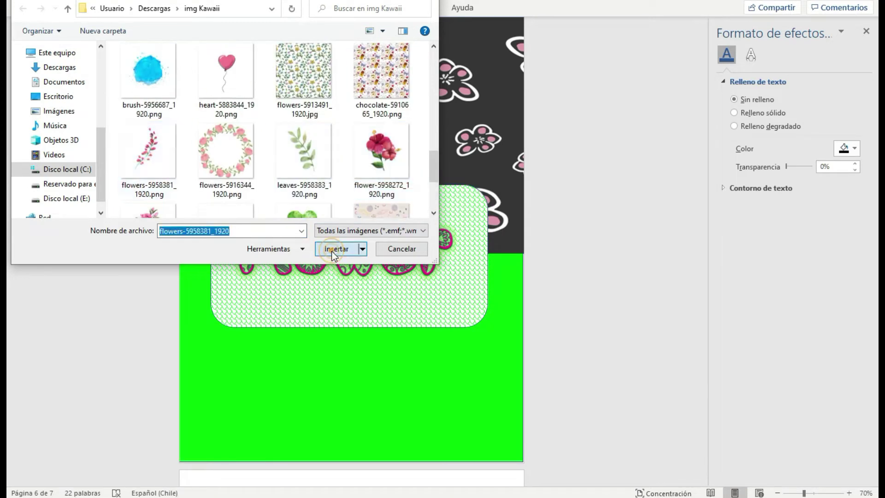
# Set the sprig to In Front of Text, shrink it and place it at the panel's right edge.
pyautogui.click(331, 251)
pyautogui.click(493, 144)
pyautogui.click(586, 257)
pyautogui.click(413, 120)
pyautogui.moveTo(424, 157); pyautogui.dragTo(522, 244)
pyautogui.moveTo(328, 460)
pyautogui.mouseDown()
pyautogui.moveTo(415, 409)
pyautogui.moveTo(445, 362)
pyautogui.mouseUp()
pyautogui.moveTo(475, 323); pyautogui.dragTo(457, 350)
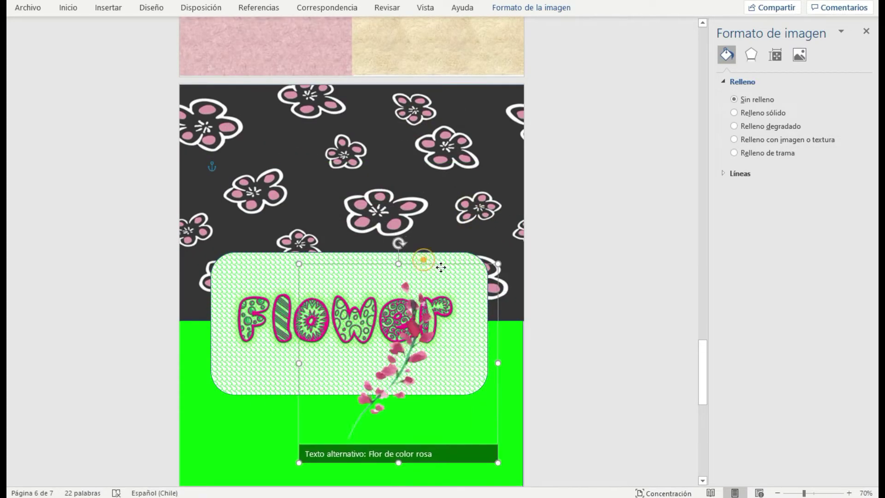
pyautogui.click(415, 457)
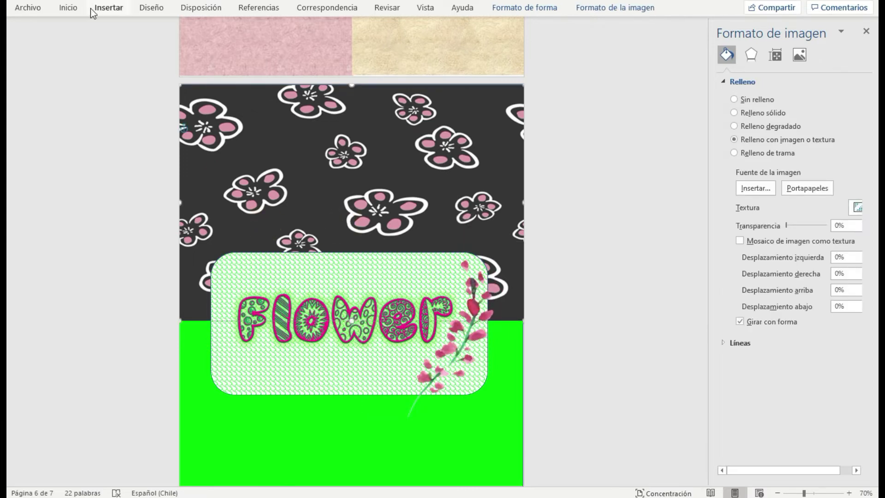
# Insert the pink flower bouquet and LOVE cactus pot images, moving the cactus below the panel.
pyautogui.click(756, 188)
pyautogui.doubleClick(385, 189)
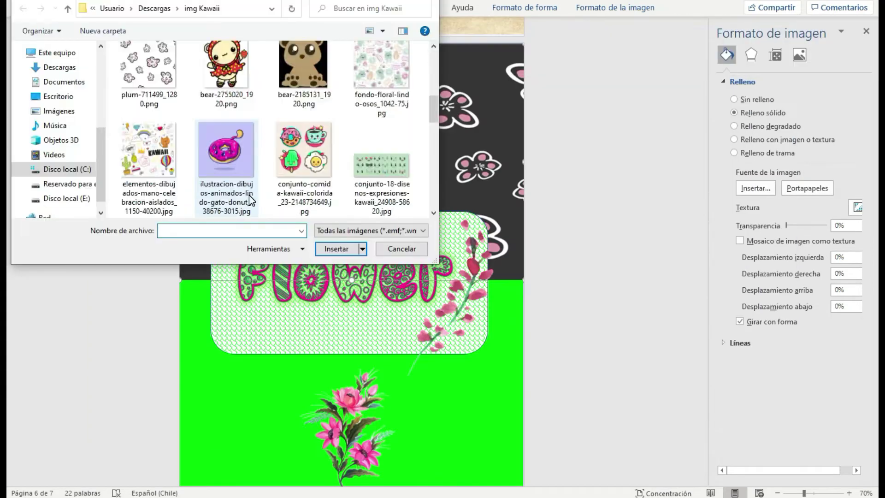
pyautogui.doubleClick(303, 87)
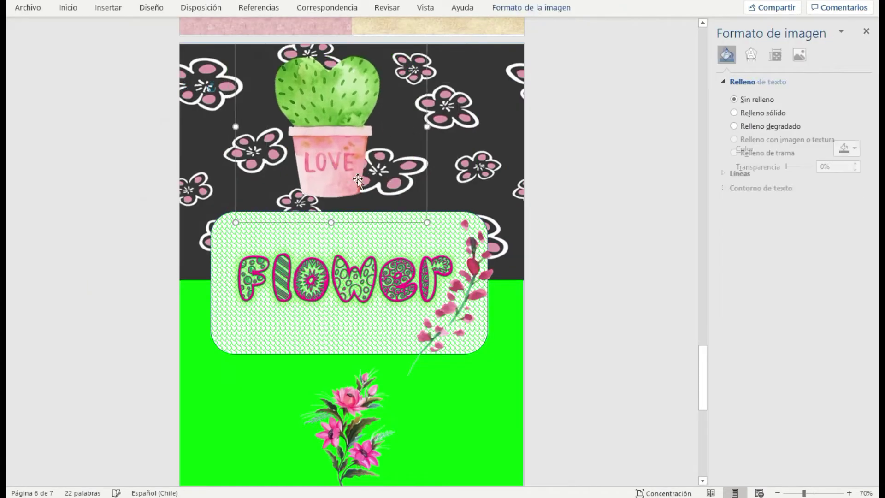
pyautogui.rightClick(241, 210)
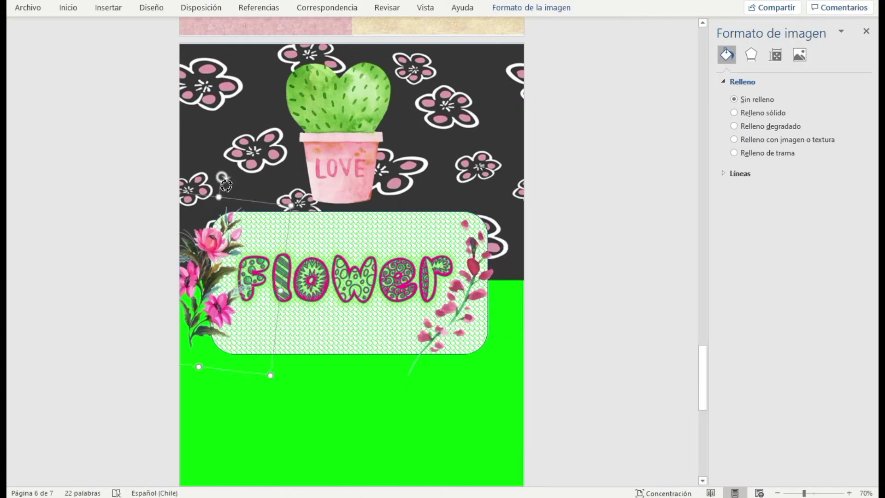
pyautogui.moveTo(339, 155); pyautogui.dragTo(335, 442)
pyautogui.click(599, 374)
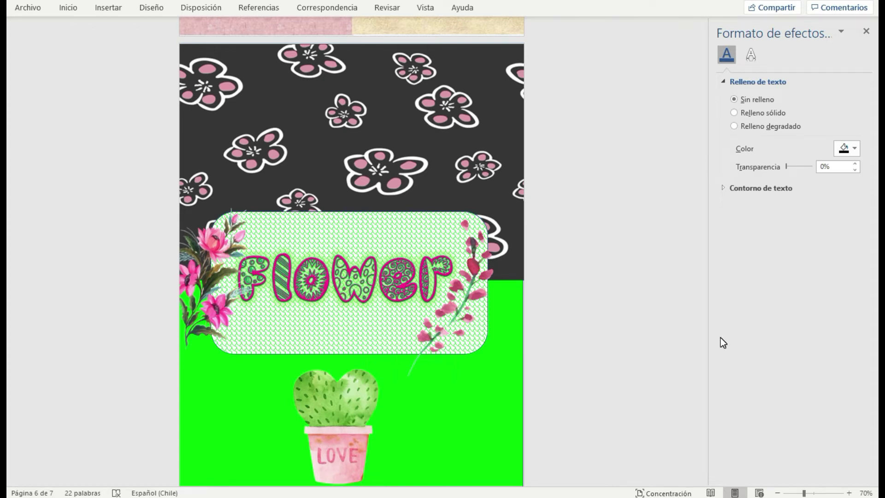
# Scroll through the pages and zoom out to 60% to view them side by side.
pyautogui.scroll(10, 643, 312)
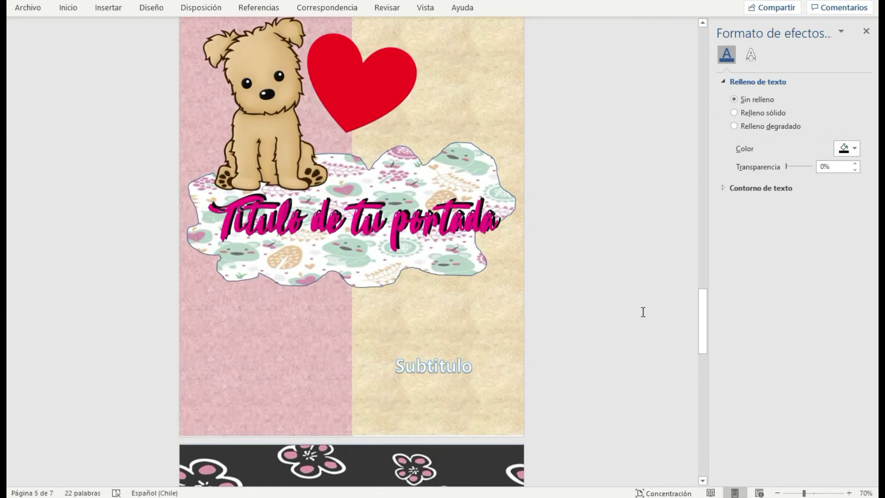
pyautogui.scroll(-3, 643, 312)
pyautogui.scroll(1, 642, 312)
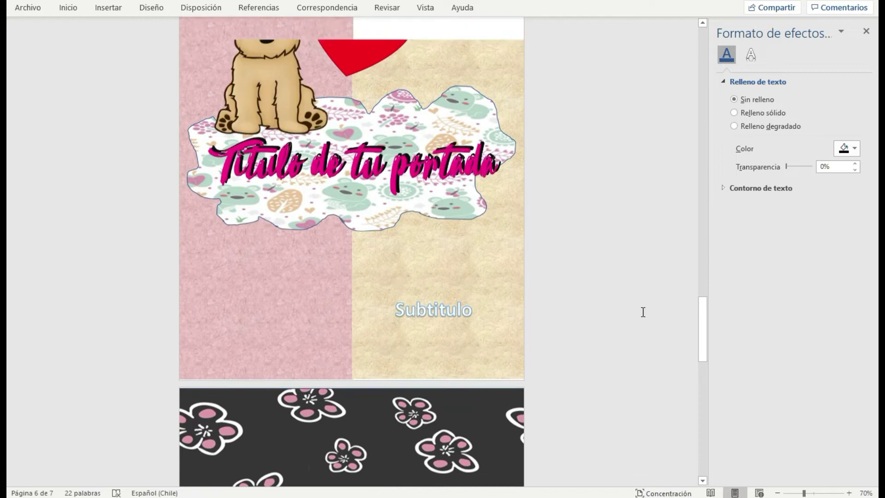
pyautogui.scroll(2, 643, 312)
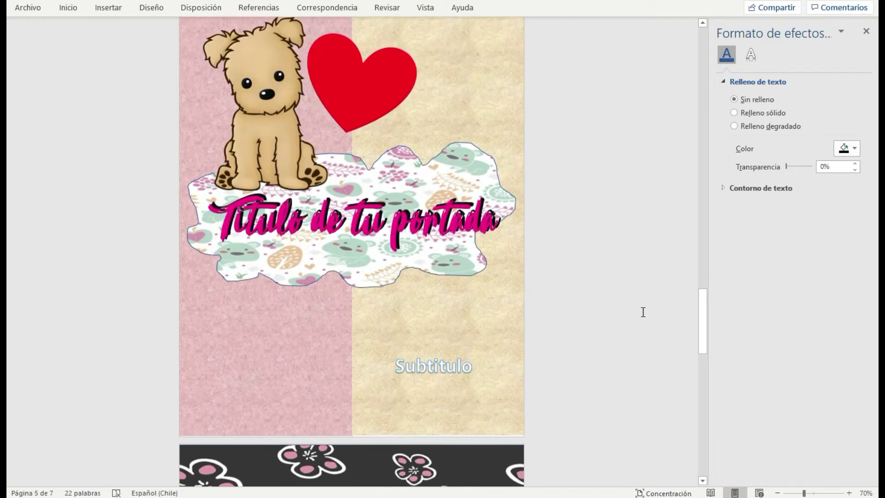
pyautogui.scroll(1, 643, 312)
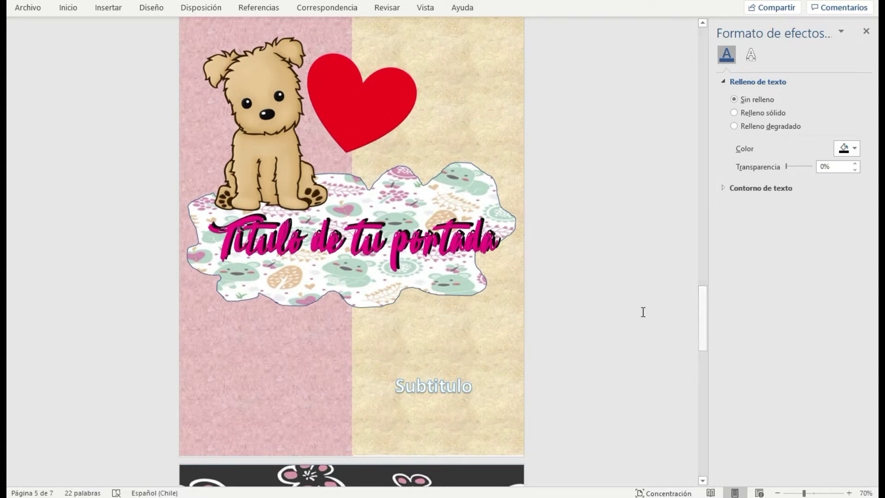
pyautogui.scroll(15, 643, 312)
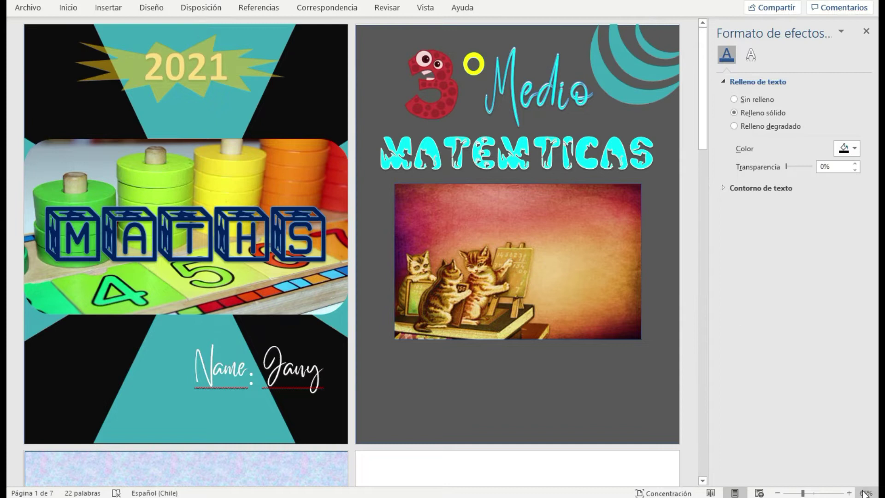
pyautogui.click(777, 492)
# Add the missing A so the page 2 heading reads MATEMATICAS, then scroll to page 7.
pyautogui.scroll(-2, 694, 311)
pyautogui.scroll(6, 594, 239)
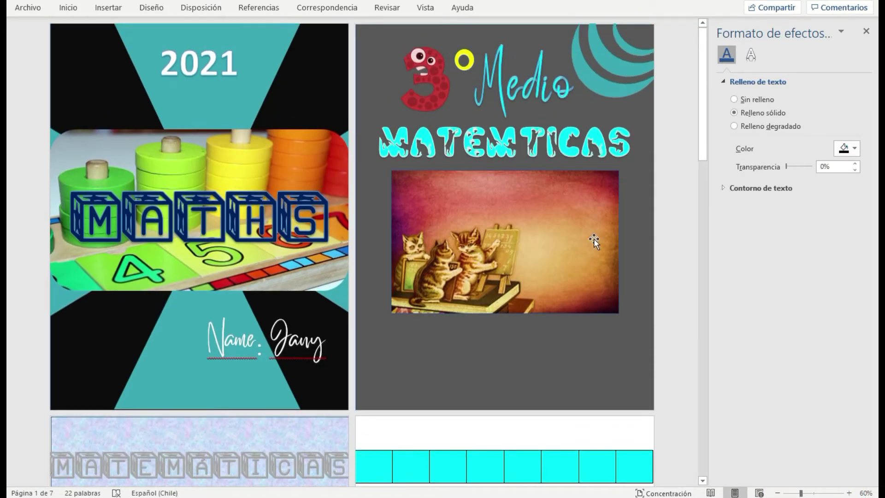
pyautogui.click(520, 143)
pyautogui.write('A')
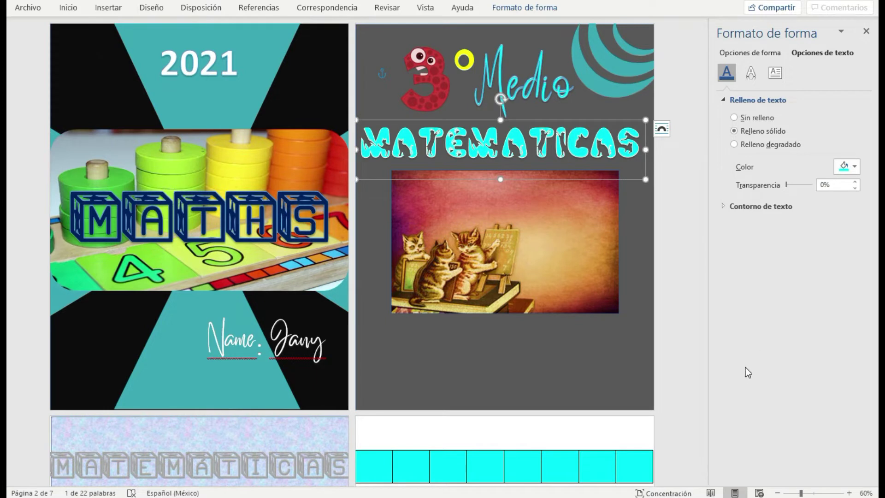
pyautogui.moveTo(698, 115); pyautogui.dragTo(698, 269)
# Start a new blank page 7 and draw a double-wave band across its lower part.
pyautogui.scroll(-10, 105, 209)
pyautogui.click(105, 210)
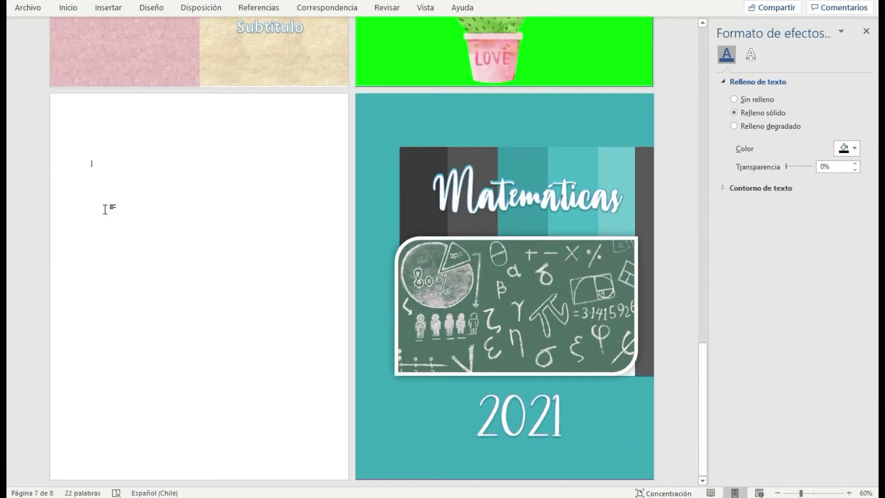
pyautogui.click(108, 8)
pyautogui.hotkey('ctrl', 'Return')
pyautogui.click(187, 25)
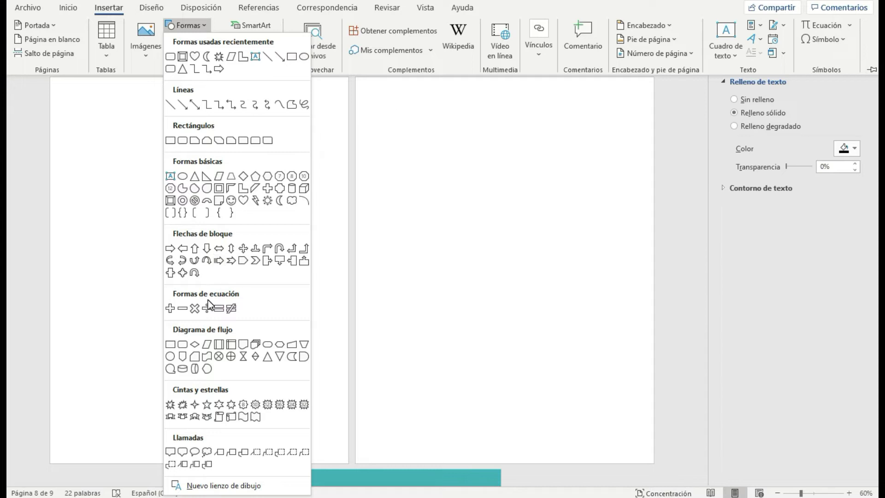
pyautogui.click(207, 358)
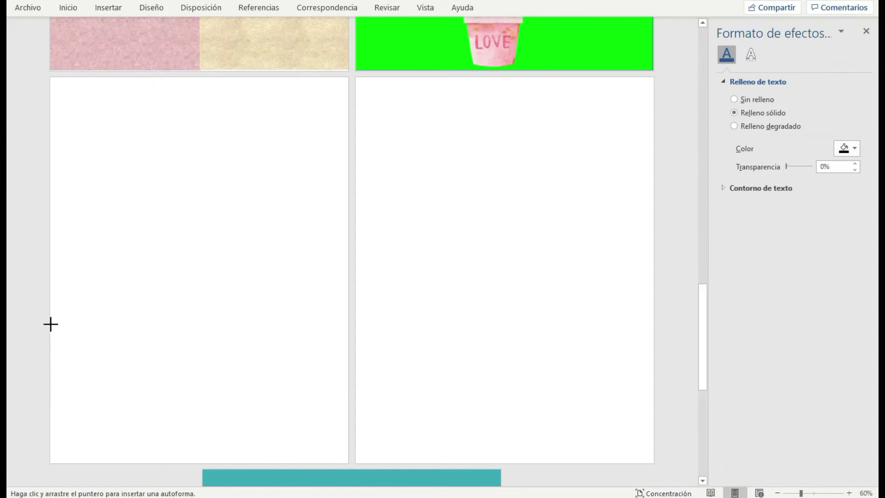
pyautogui.moveTo(51, 324); pyautogui.dragTo(347, 455)
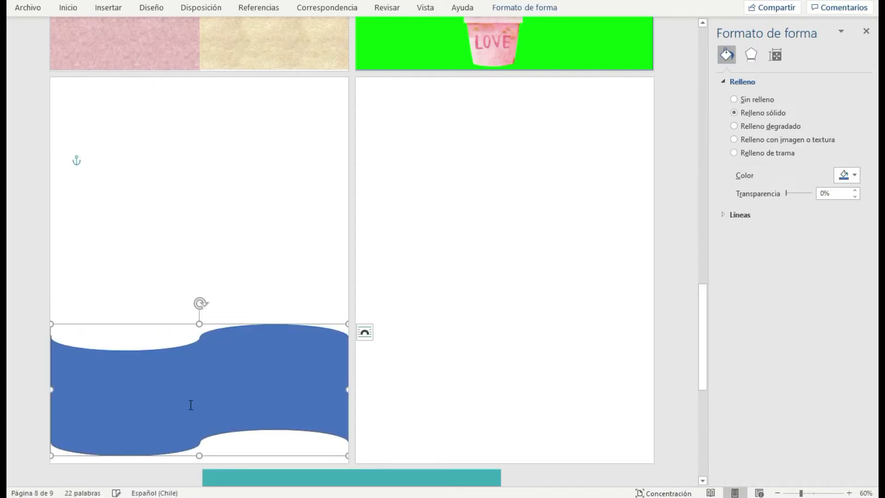
pyautogui.click(96, 165)
# Draw a thin L-shaped strip along the left page edge and move the wave band higher.
pyautogui.click(68, 7)
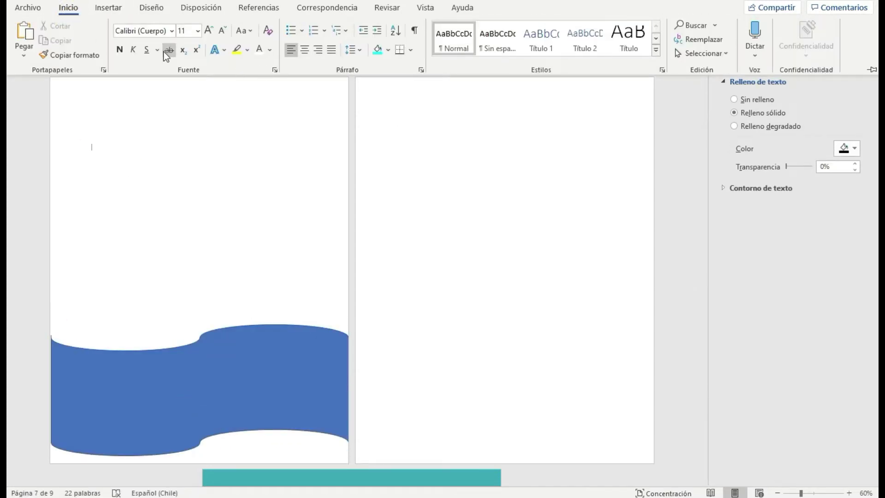
pyautogui.click(109, 7)
pyautogui.click(186, 25)
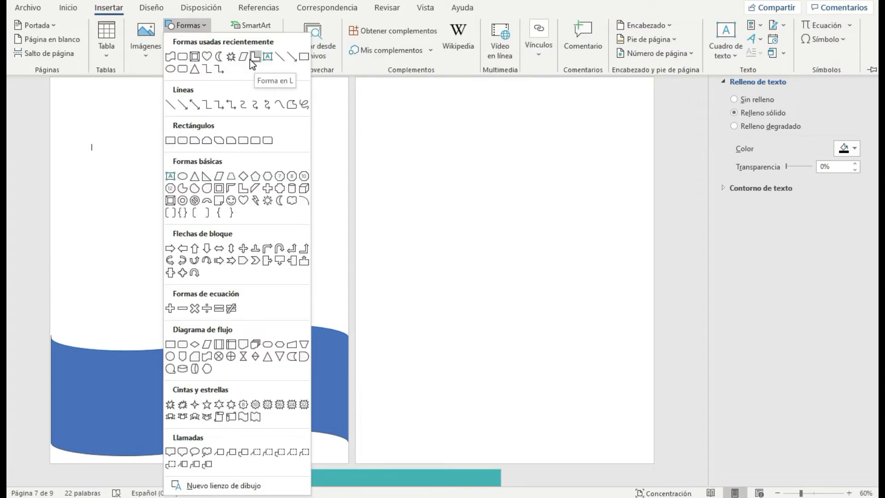
pyautogui.click(255, 56)
pyautogui.moveTo(51, 79); pyautogui.dragTo(63, 463)
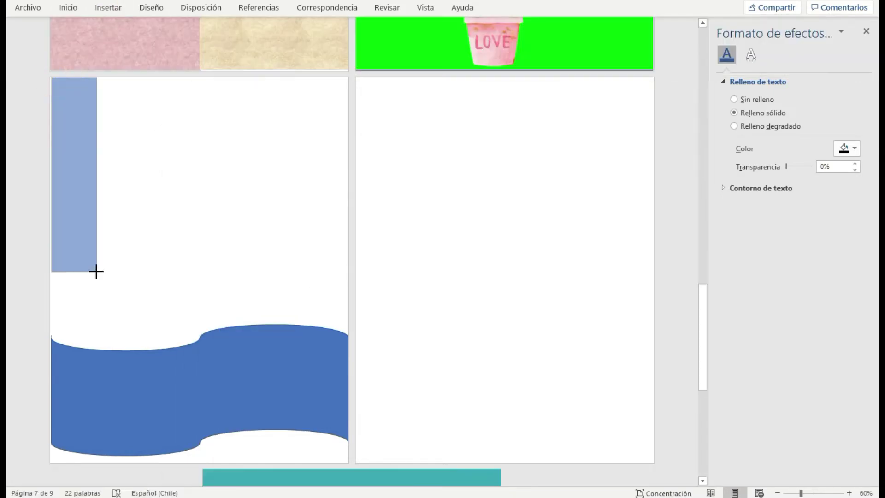
pyautogui.click(122, 329)
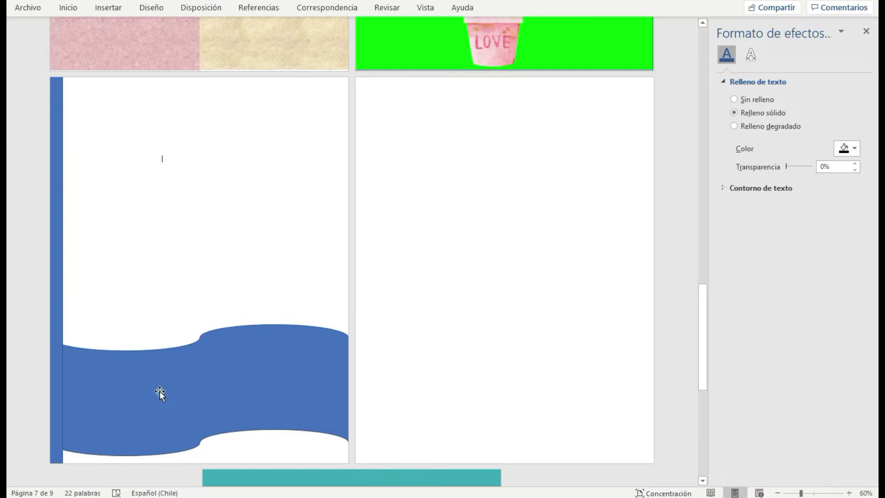
pyautogui.moveTo(160, 391); pyautogui.dragTo(166, 287)
# Draw a right triangle stretched along the bottom edge of the page.
pyautogui.click(108, 8)
pyautogui.click(187, 25)
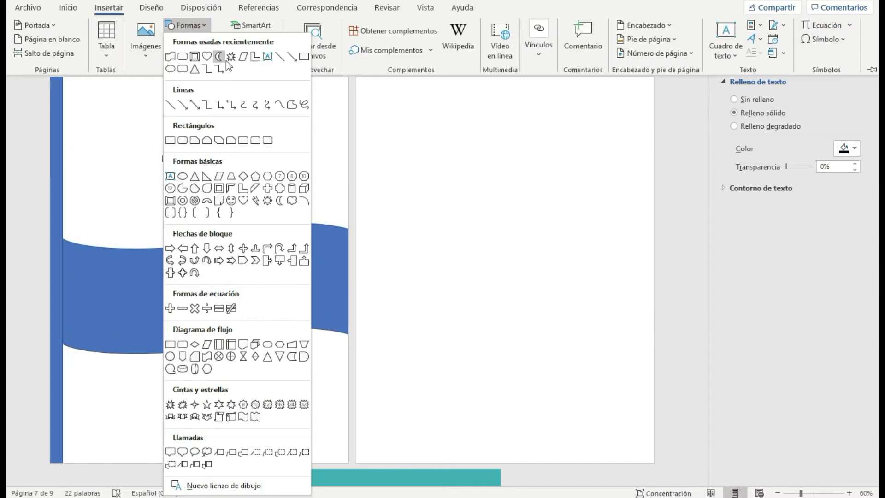
pyautogui.click(205, 177)
pyautogui.moveTo(63, 109)
pyautogui.mouseDown()
pyautogui.moveTo(336, 162)
pyautogui.moveTo(344, 188)
pyautogui.mouseUp()
pyautogui.moveTo(153, 171); pyautogui.dragTo(140, 441)
pyautogui.moveTo(328, 423); pyautogui.dragTo(346, 420)
pyautogui.moveTo(186, 425); pyautogui.dragTo(188, 429)
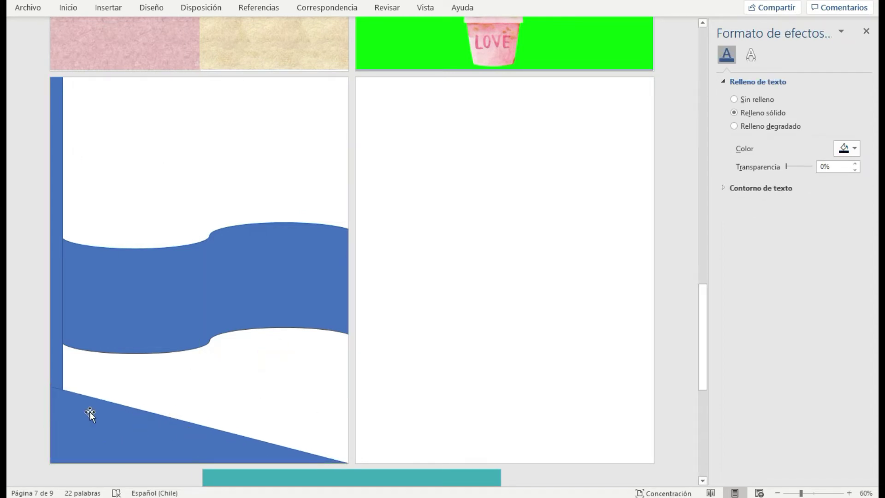
# Duplicate the bottom triangle and rotate the copy into place across the top of the page.
pyautogui.click(73, 430)
pyautogui.hotkey('ctrl', 'c')
pyautogui.hotkey('ctrl', 'v')
pyautogui.moveTo(203, 370)
pyautogui.mouseDown()
pyautogui.moveTo(304, 259)
pyautogui.moveTo(207, 203)
pyautogui.mouseUp()
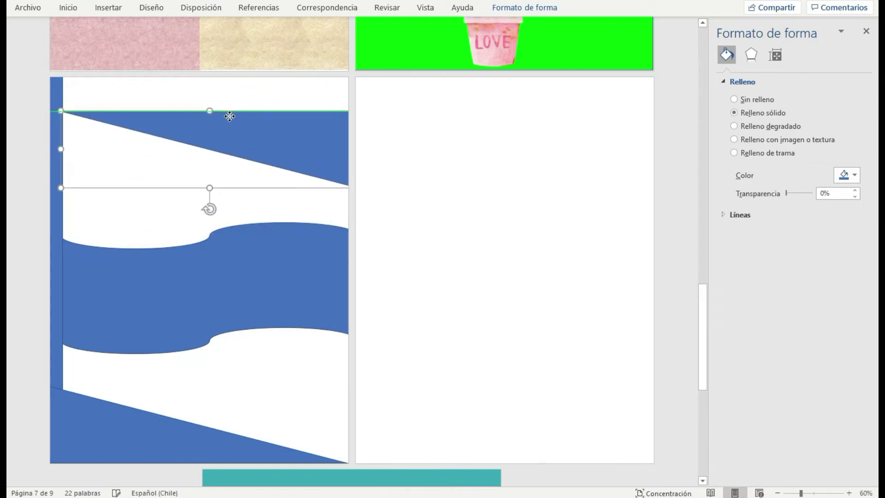
pyautogui.moveTo(216, 117); pyautogui.dragTo(216, 111)
pyautogui.click(418, 336)
# Draw a rectangle covering the whole page.
pyautogui.click(108, 7)
pyautogui.click(213, 52)
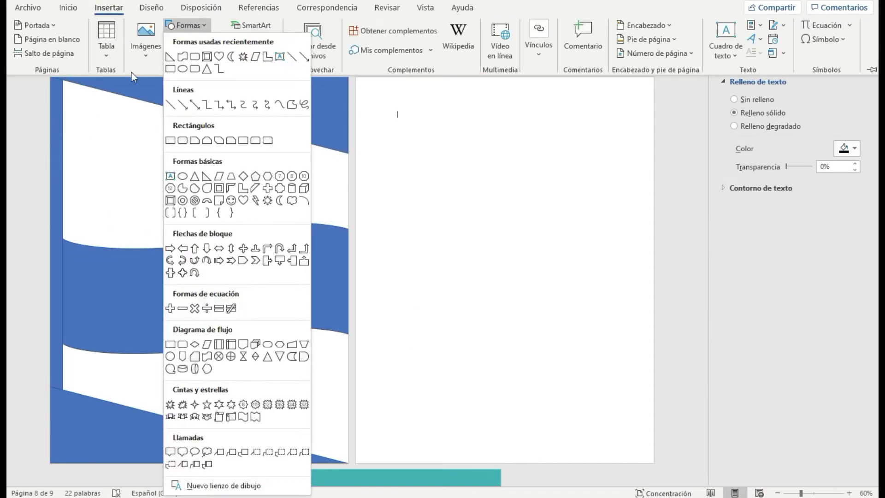
pyautogui.click(171, 71)
pyautogui.moveTo(60, 79); pyautogui.dragTo(347, 457)
# Fill the full-page rectangle black and send it behind the other shapes.
pyautogui.rightClick(251, 154)
pyautogui.click(288, 117)
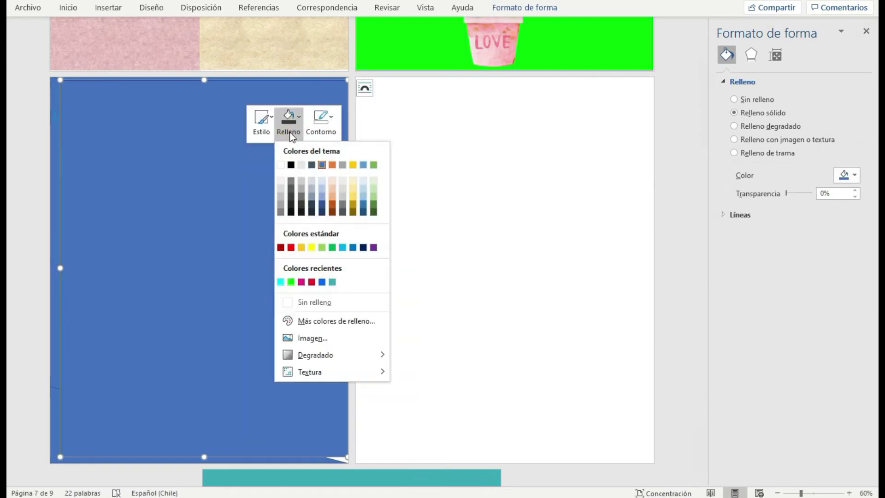
pyautogui.click(290, 163)
pyautogui.click(365, 87)
pyautogui.click(431, 200)
pyautogui.click(598, 395)
pyautogui.click(187, 140)
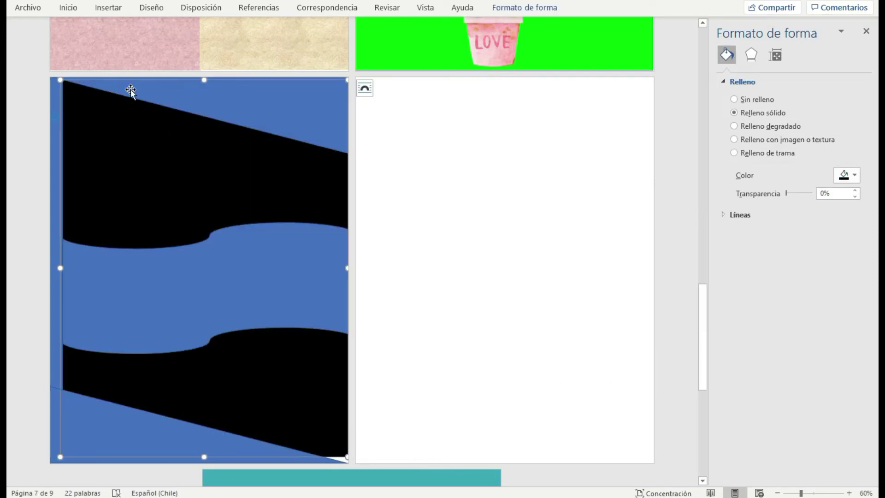
# Select both triangles together and change their outline colour.
pyautogui.click(281, 124)
pyautogui.click(71, 396)
pyautogui.keyDown('shift'); pyautogui.click(219, 104); pyautogui.keyUp('shift')
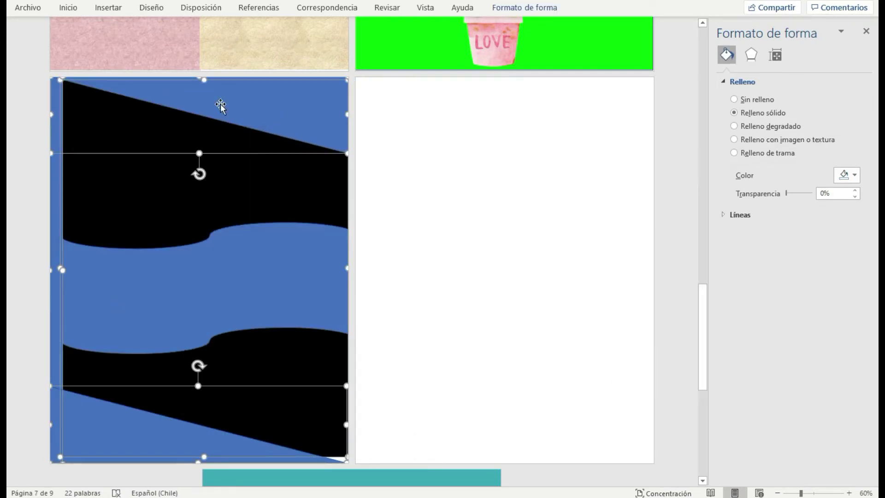
pyautogui.click(524, 7)
pyautogui.click(285, 39)
pyautogui.click(434, 348)
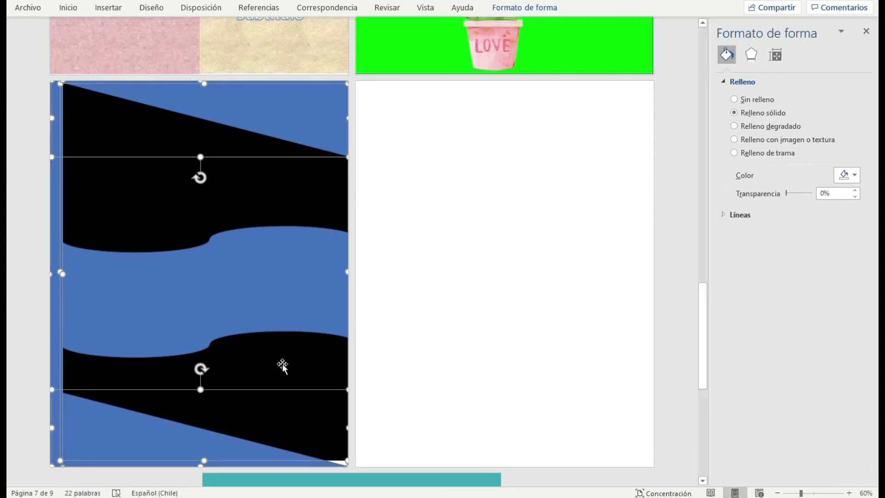
pyautogui.click(394, 424)
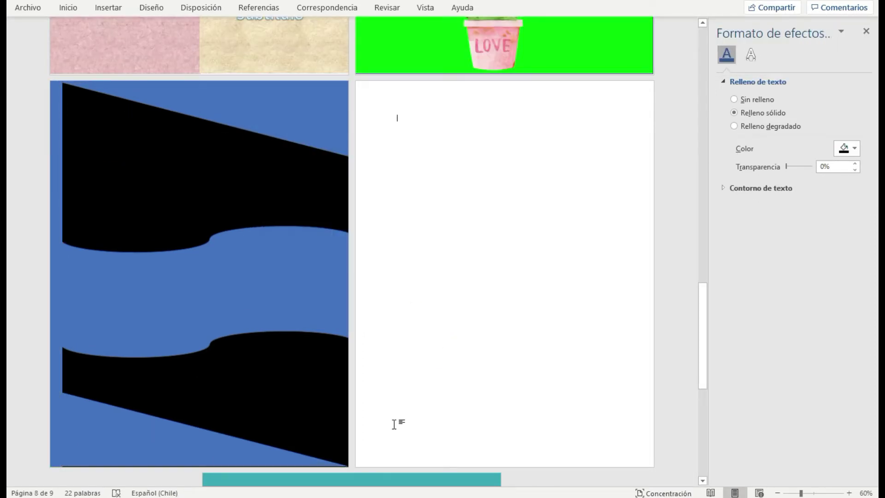
# Give the top triangle and the remaining blue shapes the parchment texture fill.
pyautogui.click(210, 100)
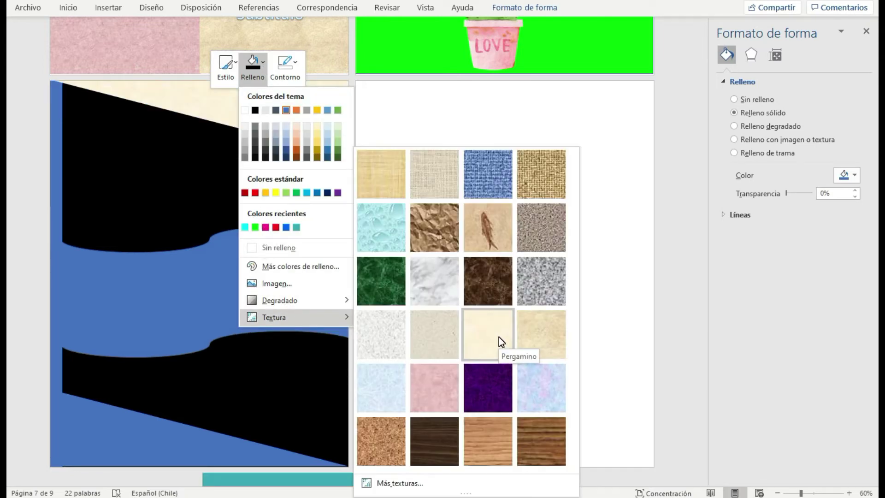
pyautogui.click(499, 338)
pyautogui.rightClick(92, 421)
pyautogui.click(134, 450)
pyautogui.click(355, 351)
pyautogui.click(170, 310)
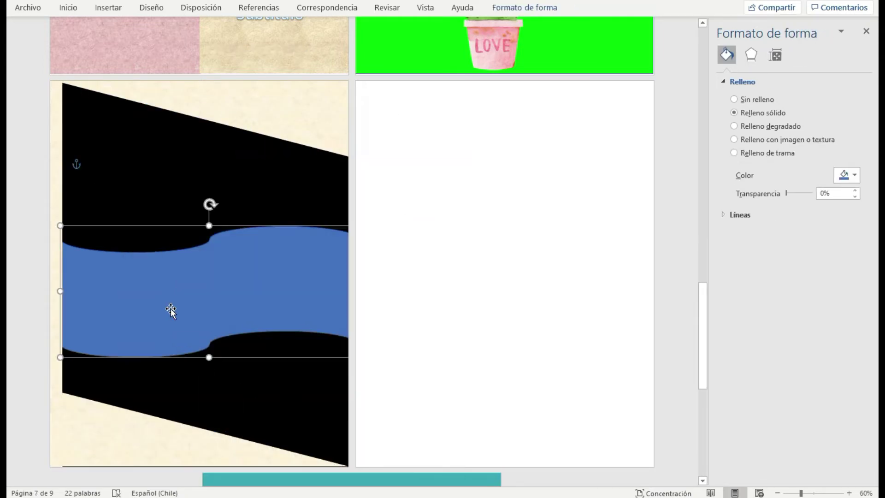
pyautogui.press('F4')
pyautogui.click(456, 415)
# Draw a chord shape and enlarge it into the top-left corner of the page.
pyautogui.click(235, 123)
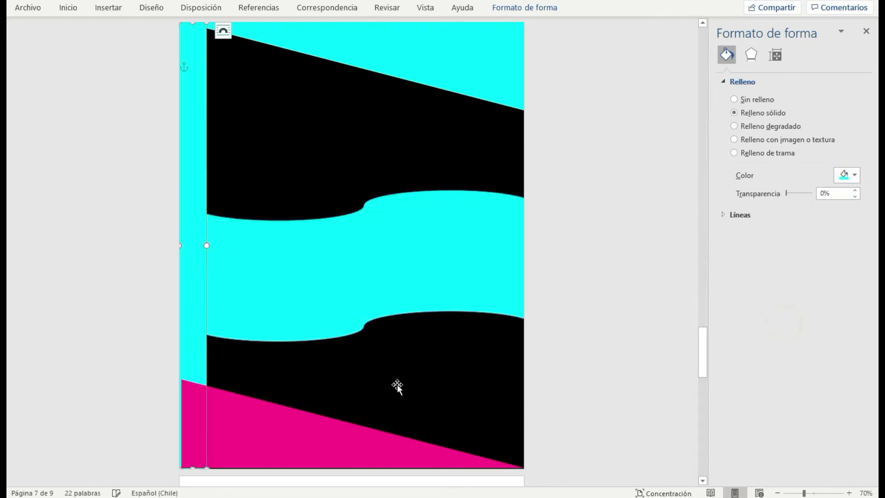
pyautogui.click(195, 188)
pyautogui.moveTo(198, 74); pyautogui.dragTo(306, 157)
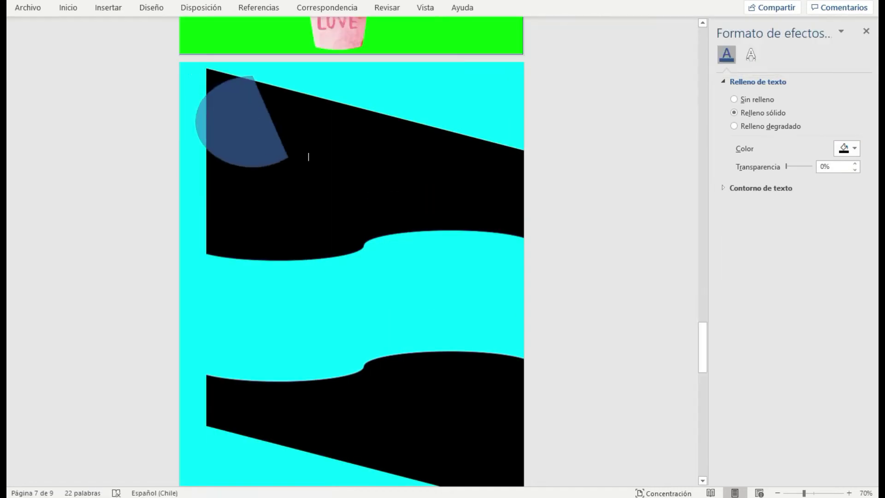
pyautogui.moveTo(258, 193); pyautogui.dragTo(251, 149)
pyautogui.moveTo(186, 77); pyautogui.dragTo(118, 33)
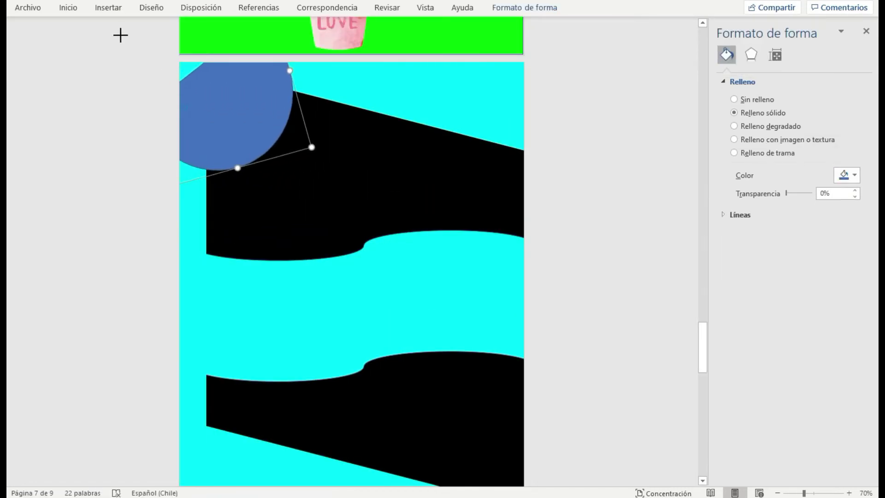
# Fill the chord cyan and shift it to curve the black area's corner.
pyautogui.rightClick(247, 152)
pyautogui.click(322, 121)
pyautogui.click(290, 120)
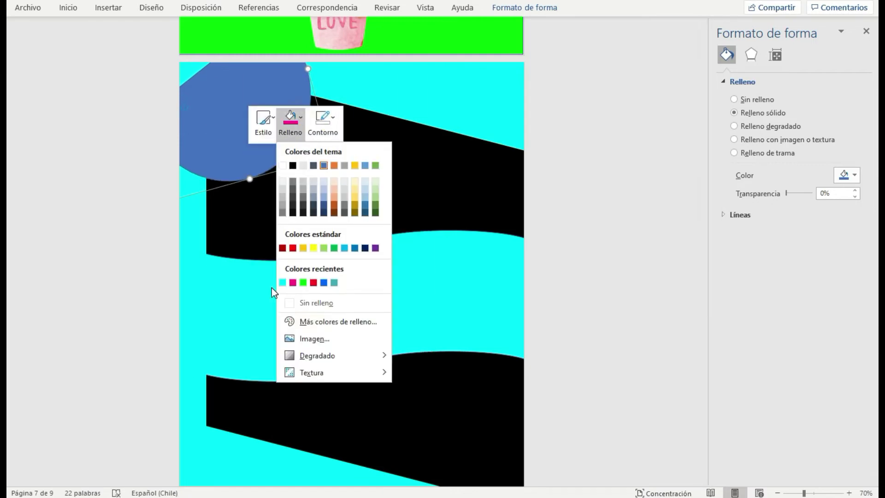
pyautogui.click(281, 282)
pyautogui.moveTo(217, 82); pyautogui.dragTo(236, 104)
pyautogui.click(585, 247)
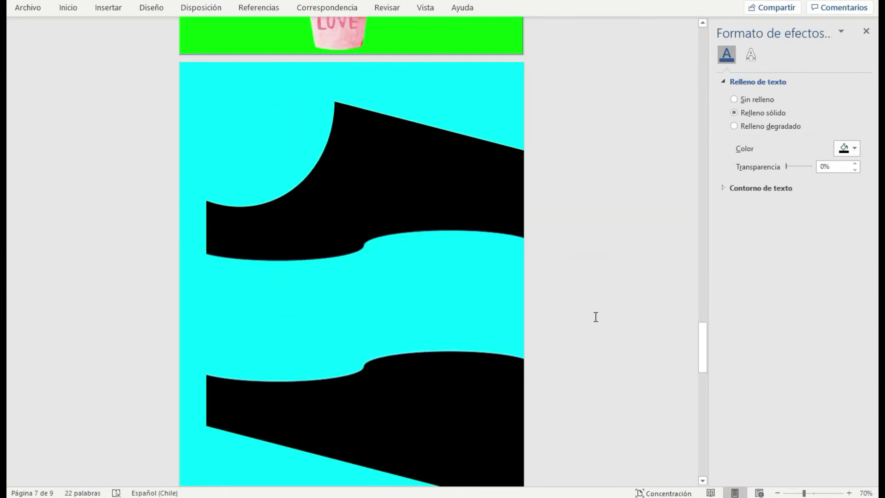
pyautogui.click(108, 7)
pyautogui.click(725, 27)
# Insert a WordArt reading 'Title' on the cyan band in Bahnschrift SemiLight.
pyautogui.click(714, 132)
pyautogui.moveTo(342, 157)
pyautogui.mouseDown()
pyautogui.moveTo(389, 310)
pyautogui.moveTo(263, 307)
pyautogui.mouseUp()
pyautogui.write('Title')
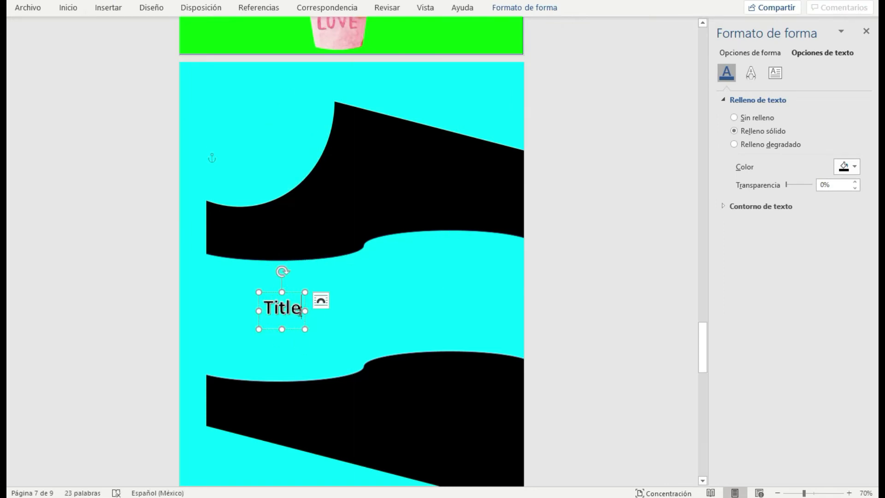
pyautogui.doubleClick(291, 308)
pyautogui.click(68, 7)
pyautogui.click(172, 30)
pyautogui.scroll(-5, 183, 382)
pyautogui.scroll(-5, 184, 382)
pyautogui.click(184, 256)
# Browse the font list without changing the font, then nudge Title slightly right.
pyautogui.click(397, 272)
pyautogui.hotkey('ctrl', 'F1')
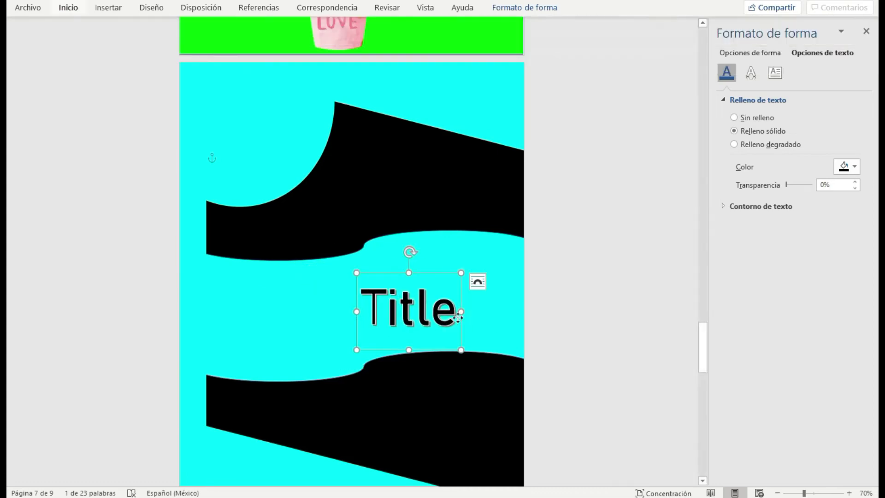
pyautogui.click(68, 7)
pyautogui.click(172, 31)
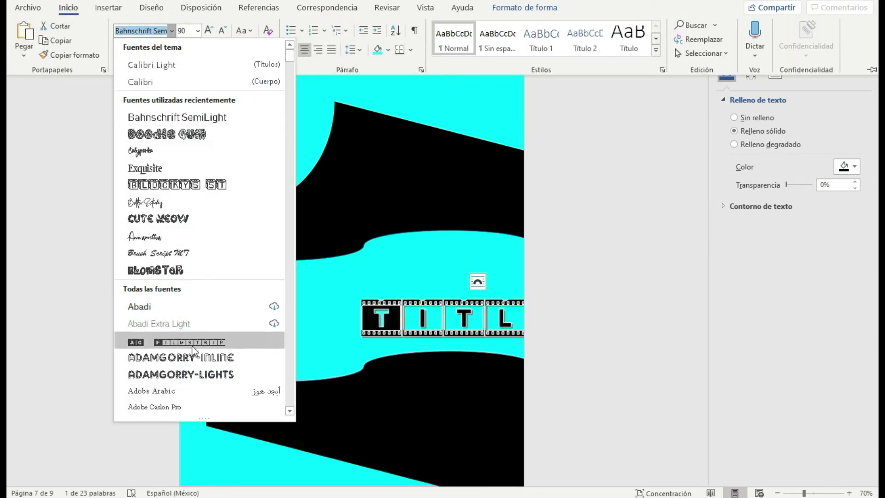
pyautogui.scroll(-6, 187, 392)
pyautogui.scroll(-3, 187, 391)
pyautogui.scroll(-5, 172, 395)
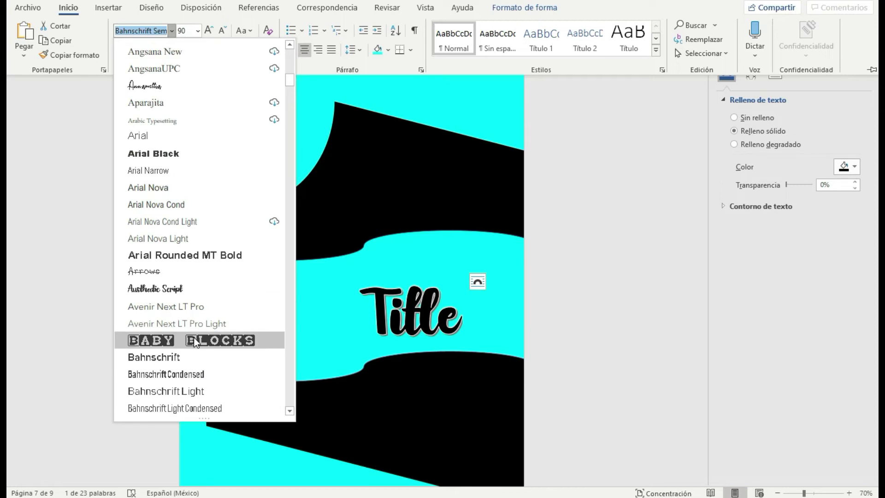
pyautogui.scroll(-7, 185, 376)
pyautogui.scroll(-4, 187, 377)
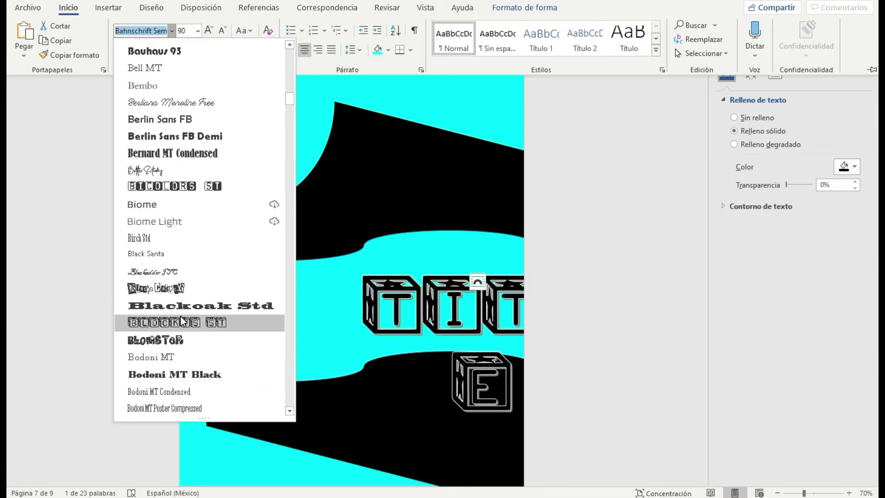
pyautogui.click(271, 340)
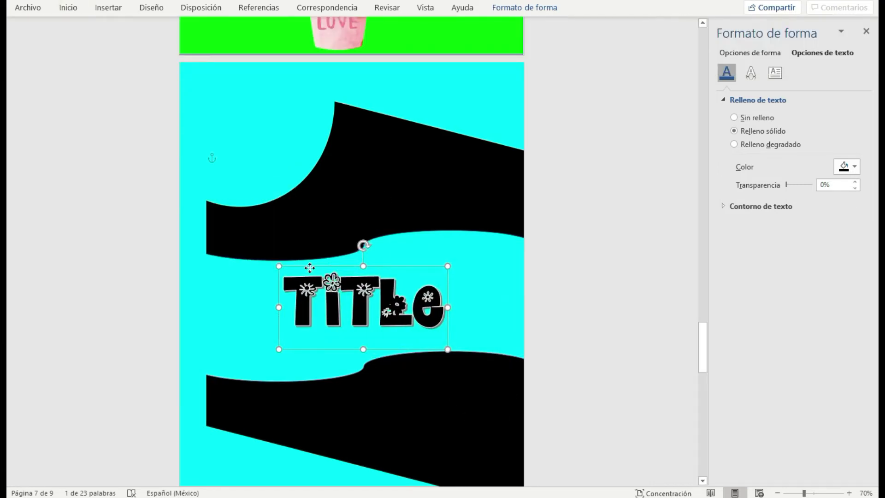
pyautogui.moveTo(309, 267); pyautogui.dragTo(329, 265)
# Preview pink for the title letters but keep them blue.
pyautogui.click(519, 11)
pyautogui.click(392, 25)
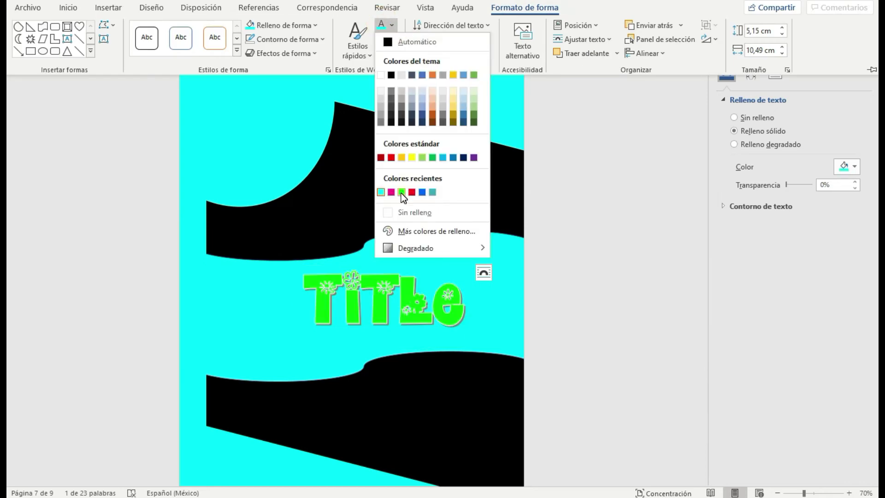
pyautogui.click(422, 192)
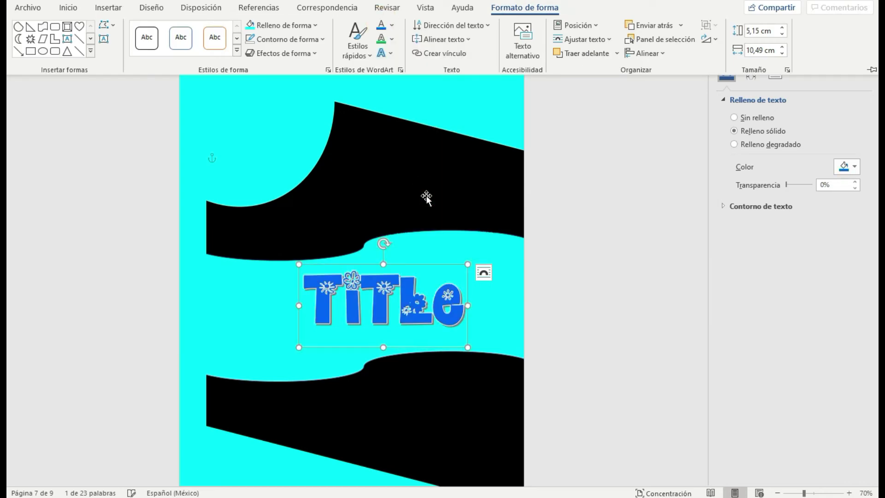
pyautogui.click(69, 8)
pyautogui.keyDown('ctrl'); pyautogui.scroll(1, 350, 258); pyautogui.keyUp('ctrl')
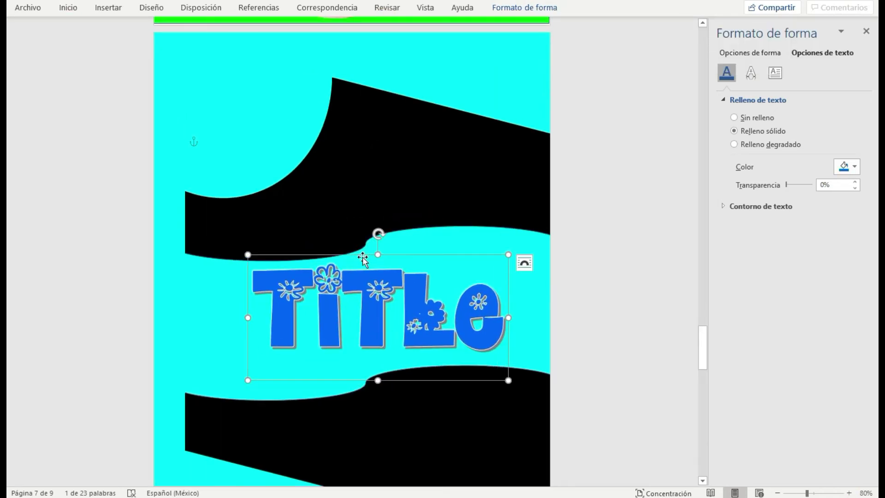
# Paste a second copy of the Title WordArt and fill its letters black.
pyautogui.hotkey('ctrl', 'v')
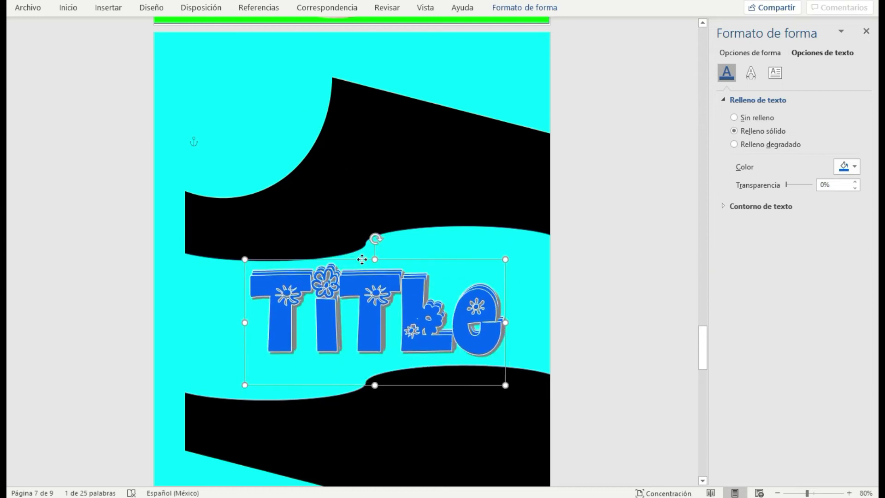
pyautogui.click(109, 8)
pyautogui.click(524, 7)
pyautogui.click(364, 24)
pyautogui.click(393, 79)
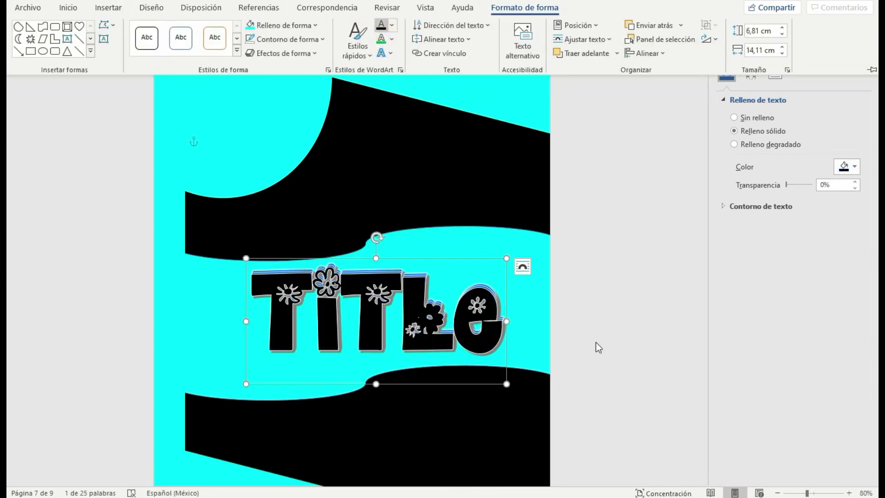
# Insert a gold WordArt at the page's top-left reading 'Short Text'.
pyautogui.click(108, 7)
pyautogui.click(751, 39)
pyautogui.click(848, 65)
pyautogui.moveTo(240, 262); pyautogui.dragTo(184, 205)
pyautogui.write('Short Text')
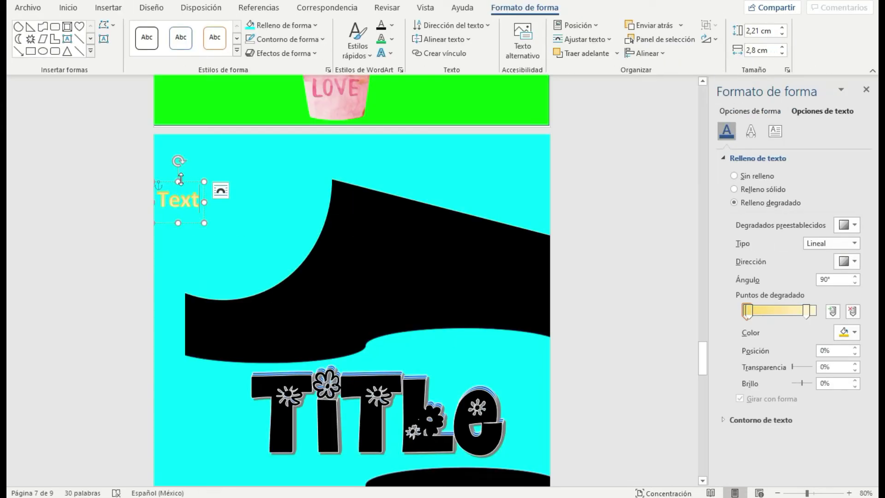
# Apply the capital dotted lights font, arch the text, and rotate it along the black wave.
pyautogui.click(74, 8)
pyautogui.click(156, 30)
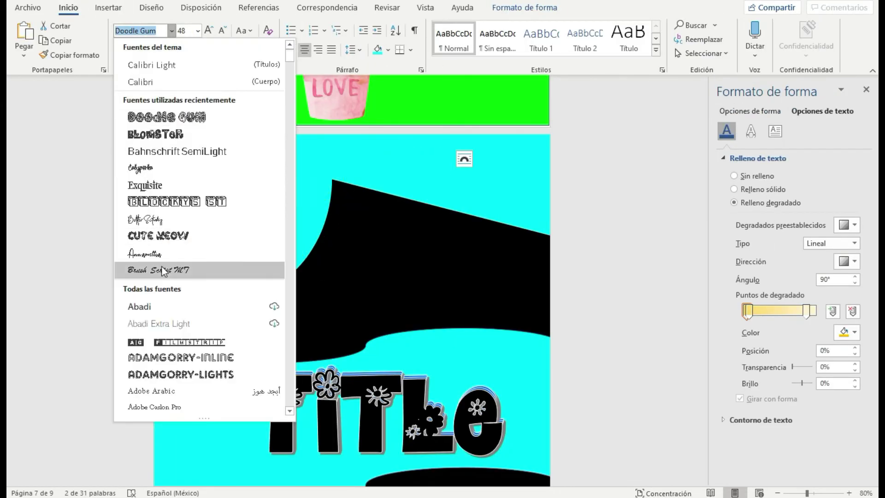
pyautogui.click(187, 410)
pyautogui.click(524, 7)
pyautogui.click(390, 53)
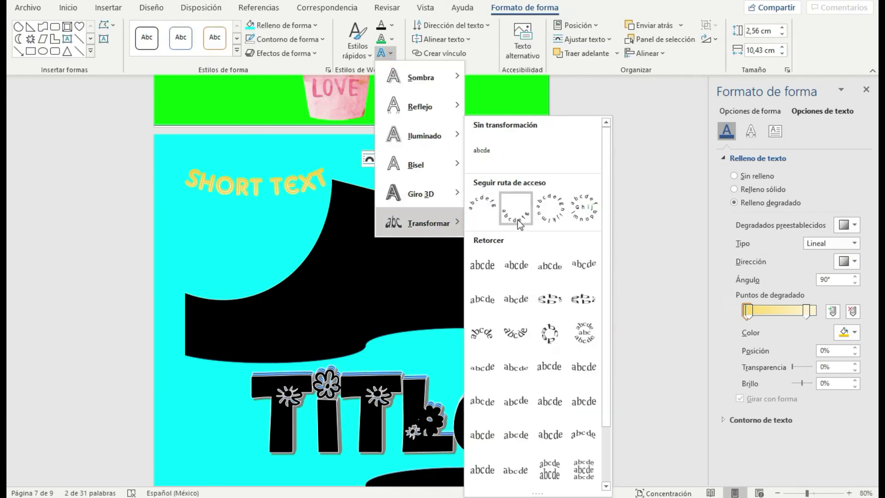
pyautogui.click(516, 211)
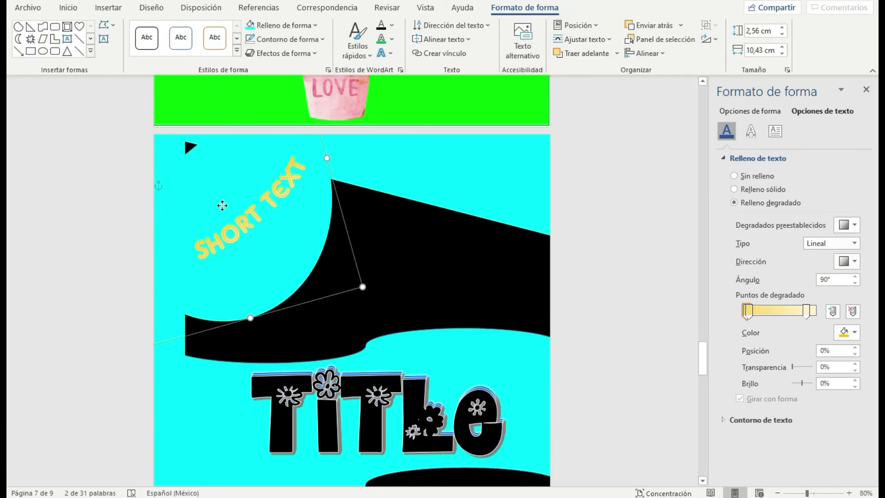
pyautogui.moveTo(222, 167); pyautogui.dragTo(354, 257)
# Insert the laughing cat picture from this computer and move it to the bottom-right corner.
pyautogui.click(108, 7)
pyautogui.click(145, 46)
pyautogui.click(184, 91)
pyautogui.scroll(-2, 360, 178)
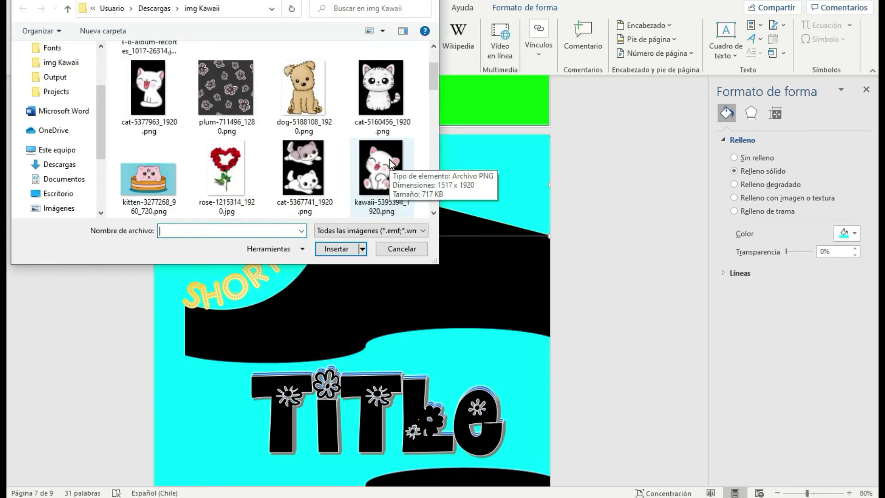
pyautogui.click(148, 90)
pyautogui.click(336, 249)
pyautogui.moveTo(494, 203); pyautogui.dragTo(499, 406)
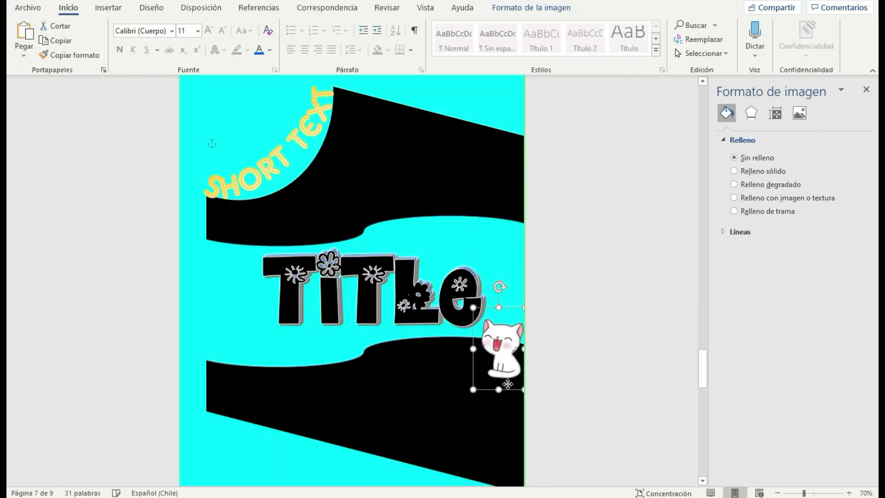
# Insert the running kittens picture from this computer.
pyautogui.click(198, 135)
pyautogui.click(108, 8)
pyautogui.click(145, 46)
pyautogui.click(179, 92)
pyautogui.scroll(-2, 257, 179)
pyautogui.scroll(-2, 256, 185)
pyautogui.scroll(-2, 254, 197)
pyautogui.scroll(-2, 253, 197)
pyautogui.scroll(-2, 254, 197)
pyautogui.scroll(-2, 254, 198)
pyautogui.doubleClick(253, 197)
# Set the kittens picture to In Front of Text, move it top-left, and crop it.
pyautogui.click(307, 95)
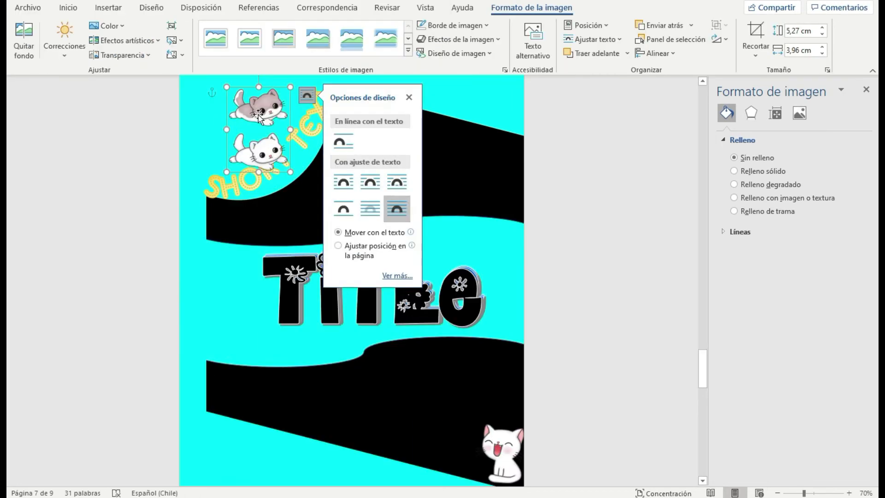
pyautogui.click(402, 211)
pyautogui.moveTo(239, 115); pyautogui.dragTo(205, 110)
pyautogui.moveTo(271, 138); pyautogui.dragTo(300, 175)
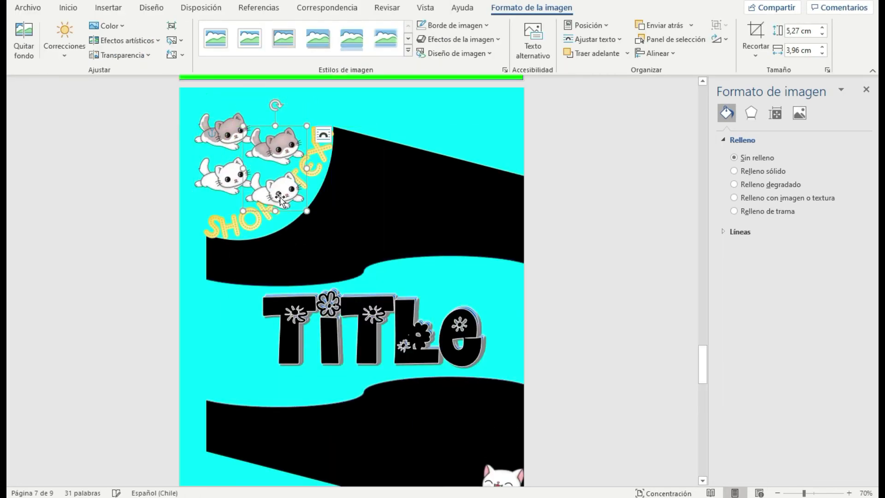
pyautogui.moveTo(421, 134); pyautogui.dragTo(421, 134)
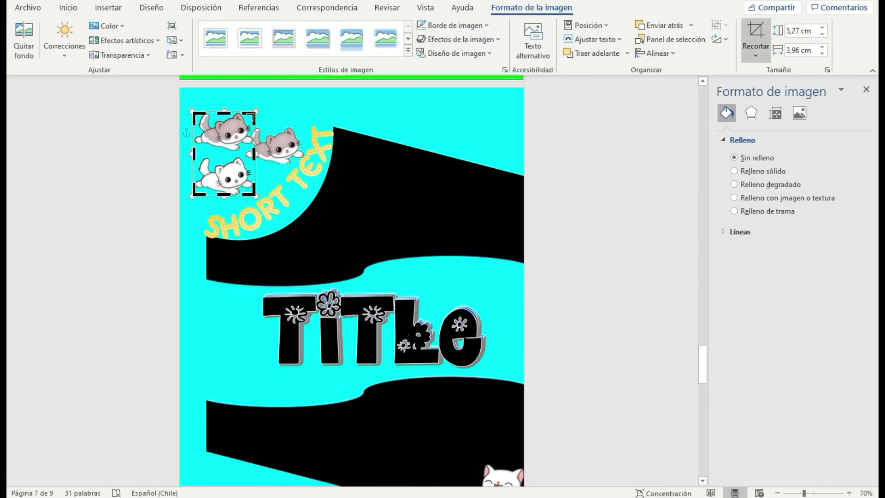
pyautogui.click(436, 130)
pyautogui.click(221, 177)
pyautogui.click(597, 276)
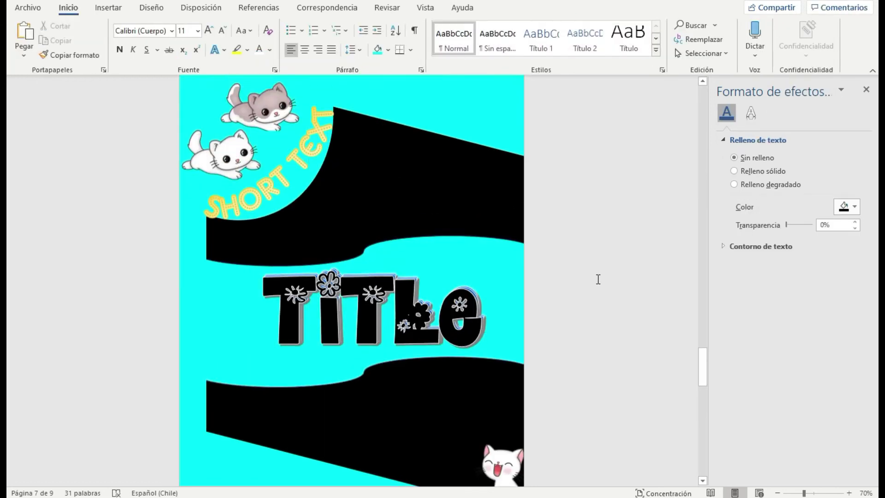
pyautogui.scroll(-1, 597, 276)
pyautogui.scroll(1, 596, 277)
pyautogui.hotkey('ctrl', 'F1')
# Change the TITLE text to the dotted AdamGorry-Lights font.
pyautogui.scroll(-3, 668, 338)
pyautogui.click(444, 438)
pyautogui.click(599, 405)
pyautogui.scroll(2, 599, 405)
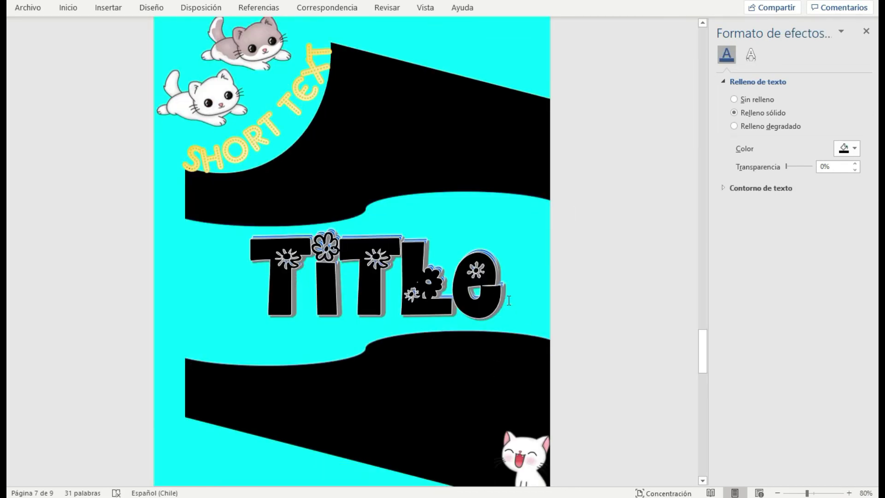
pyautogui.moveTo(508, 301); pyautogui.dragTo(454, 300)
pyautogui.click(69, 7)
pyautogui.click(172, 31)
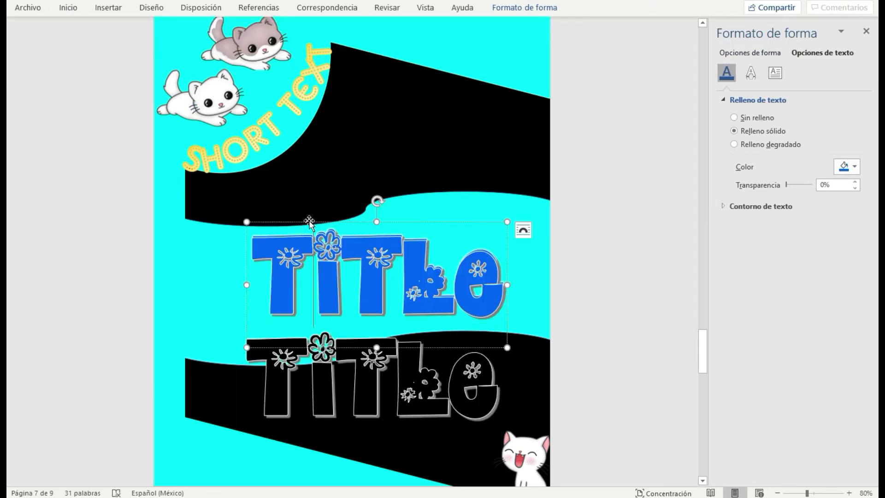
pyautogui.click(180, 117)
# Move the title higher, then cut, paste and undo to keep one black TITLE.
pyautogui.moveTo(315, 330); pyautogui.dragTo(315, 238)
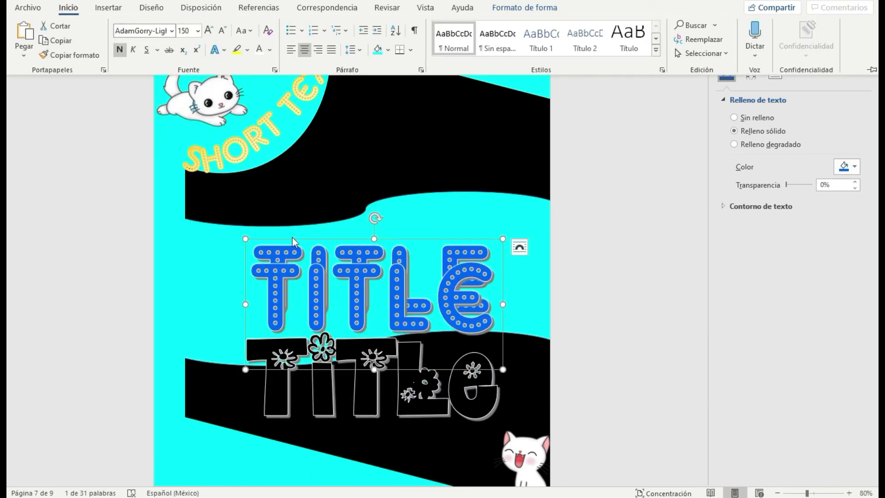
pyautogui.press('Delete')
pyautogui.hotkey('ctrl', 'v')
pyautogui.hotkey('ctrl', 'z')
pyautogui.hotkey('ctrl', 'z')
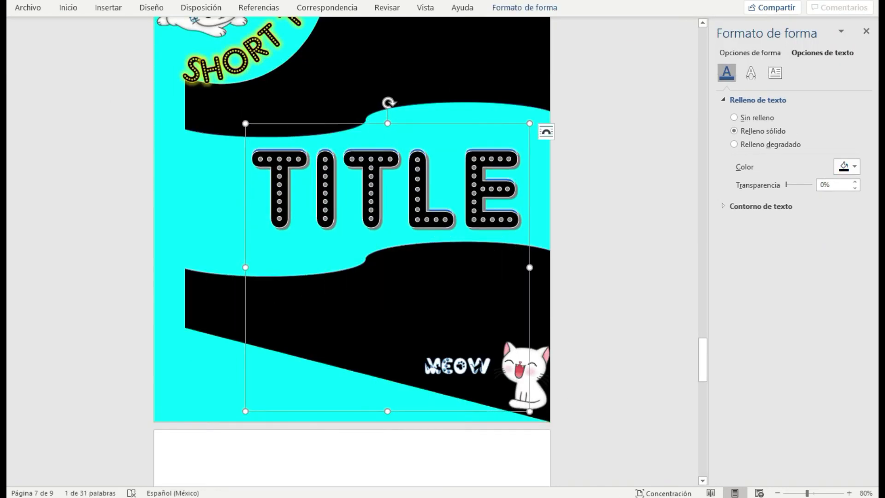
pyautogui.scroll(3, 256, 229)
pyautogui.click(184, 69)
pyautogui.hotkey('ctrl', 'z')
pyautogui.hotkey('ctrl', 'z')
# Fill the wave shape with the fish-fossil texture.
pyautogui.click(213, 317)
pyautogui.rightClick(213, 317)
pyautogui.click(256, 341)
pyautogui.moveTo(298, 320)
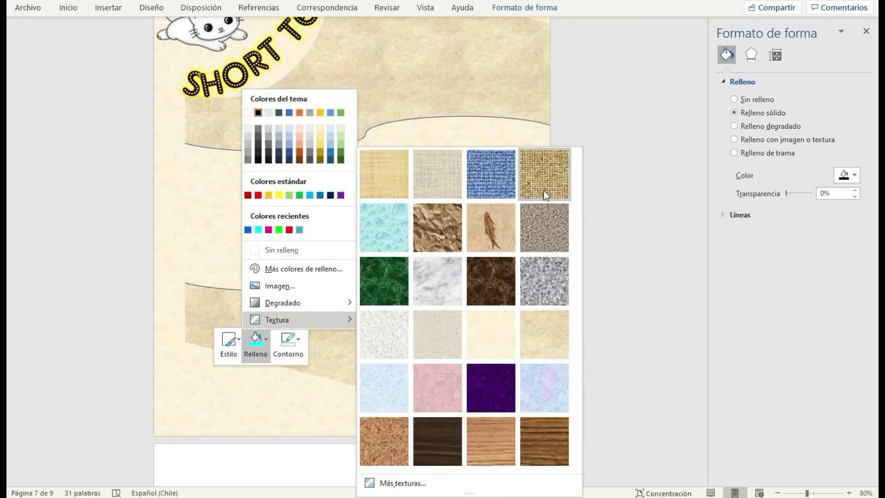
pyautogui.click(474, 231)
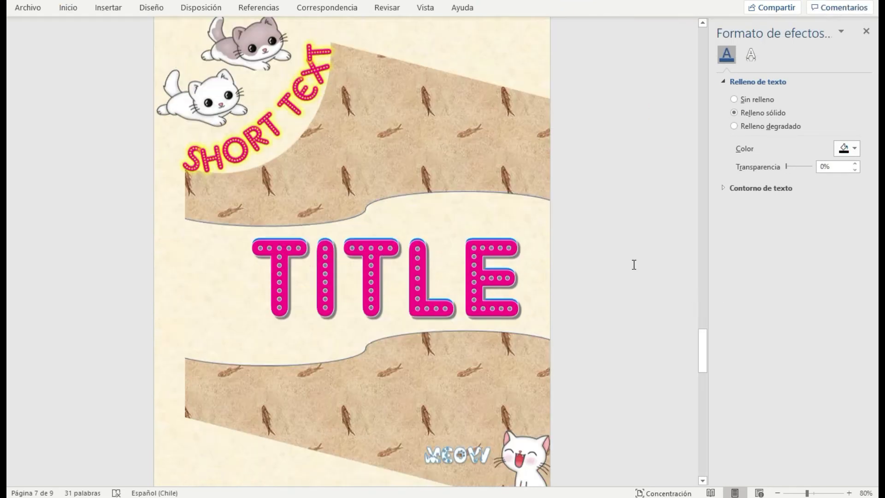
# Bring up the text wrapping choices for the textured wave shape.
pyautogui.click(179, 276)
pyautogui.rightClick(173, 207)
pyautogui.press('Escape')
pyautogui.click(201, 26)
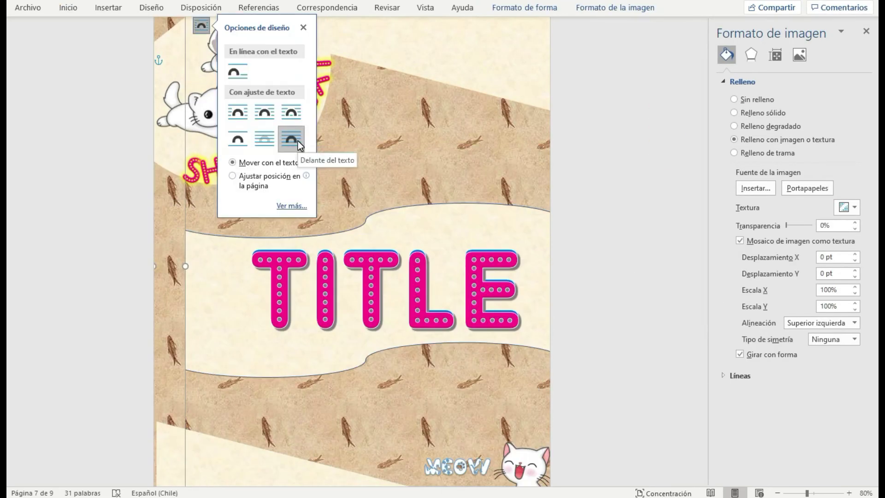